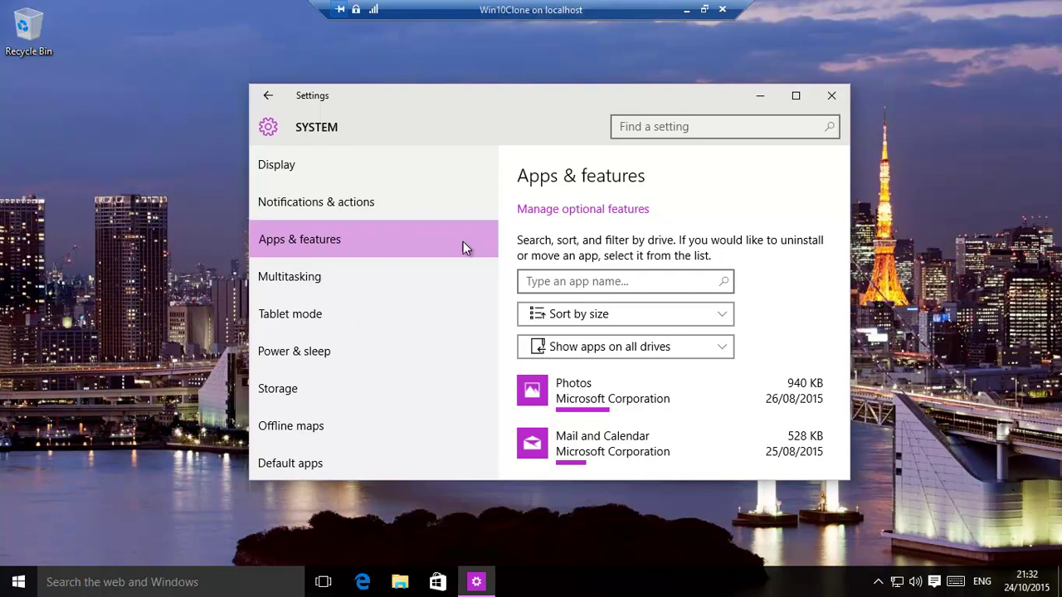
# Reopen Settings from a Start search for 'settings' and go back to its home page
pyautogui.click(18, 582)
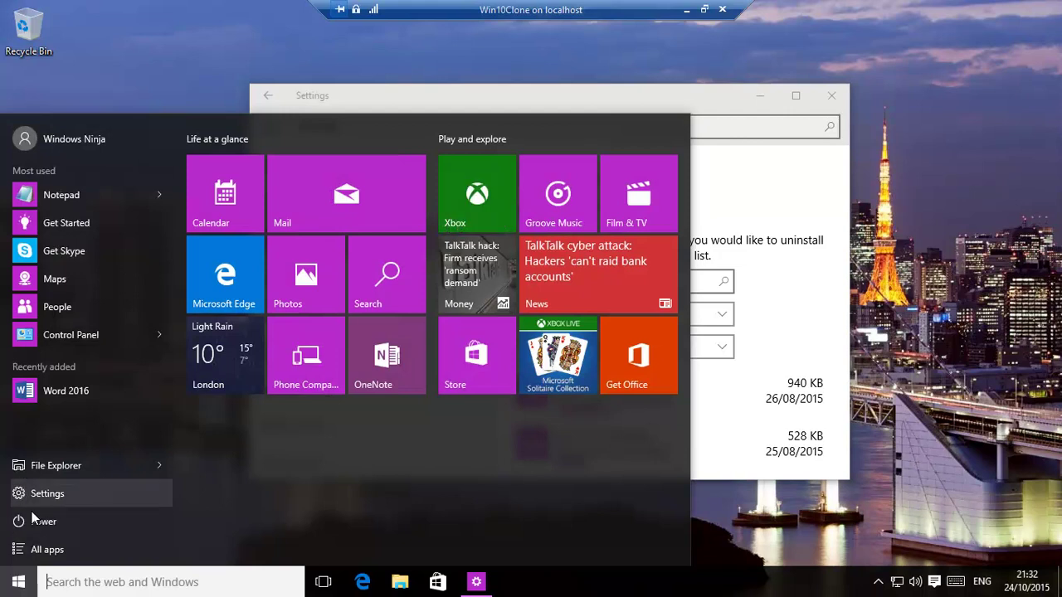
pyautogui.click(91, 581)
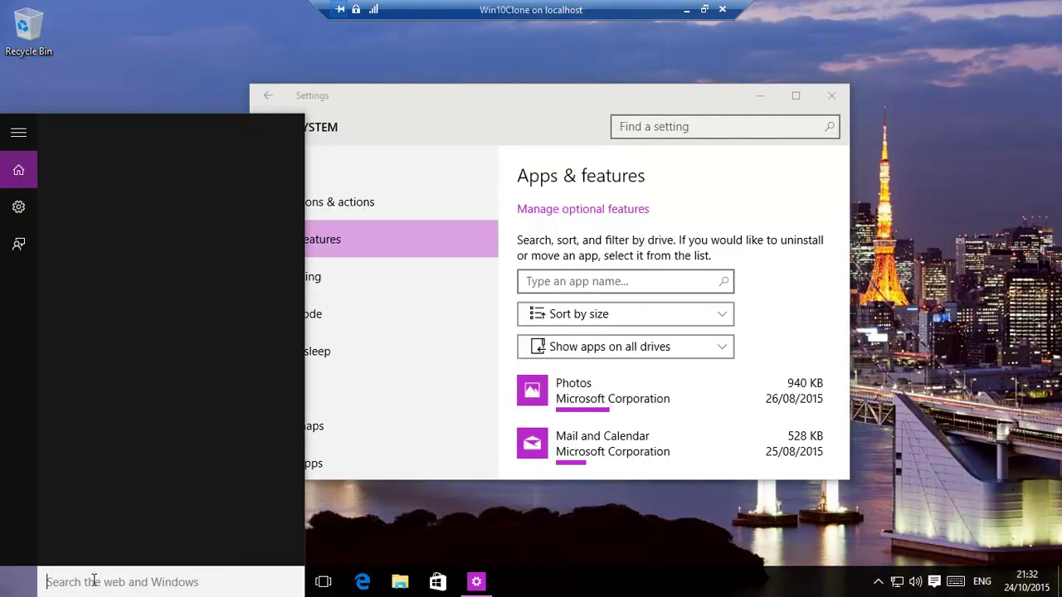
pyautogui.write('se')
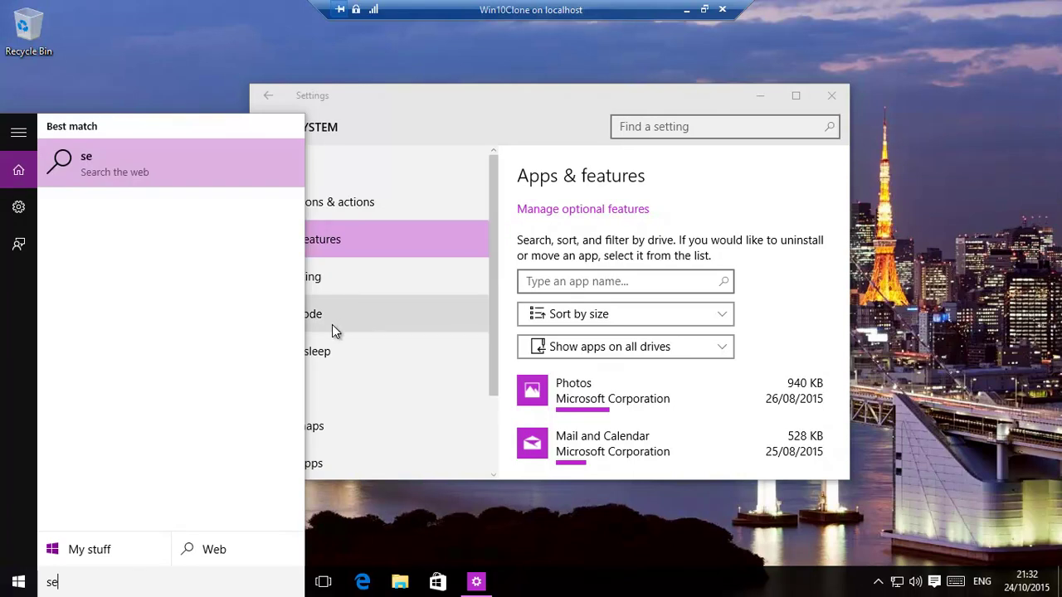
pyautogui.write('ttings')
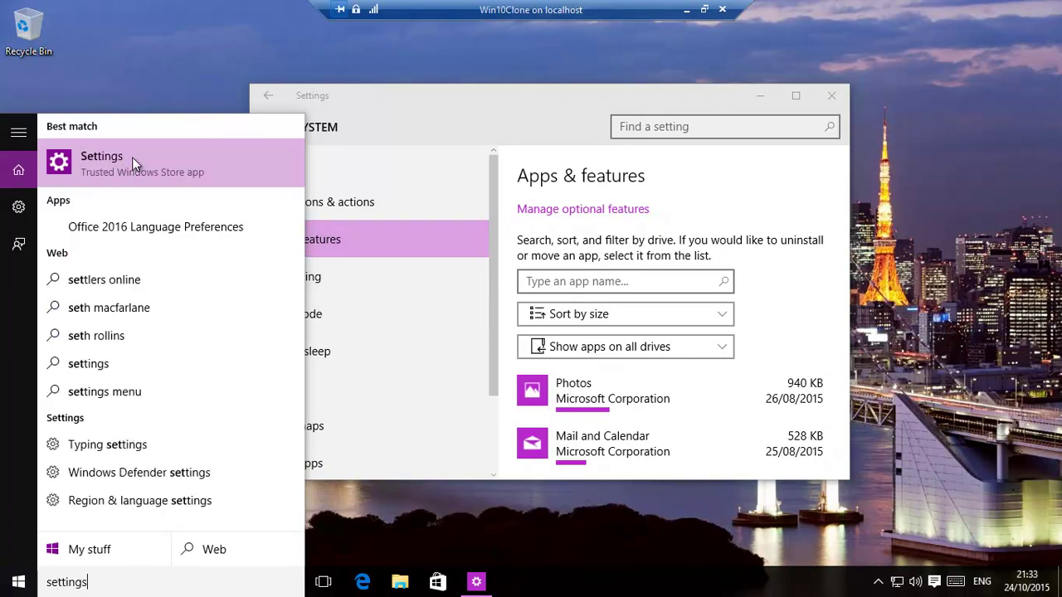
pyautogui.click(484, 109)
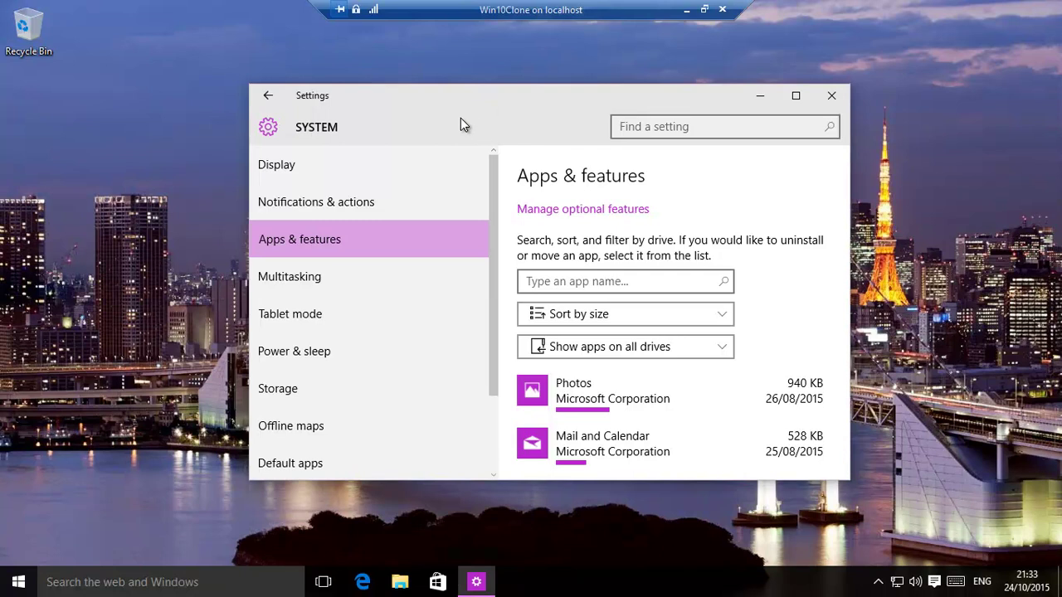
pyautogui.click(270, 100)
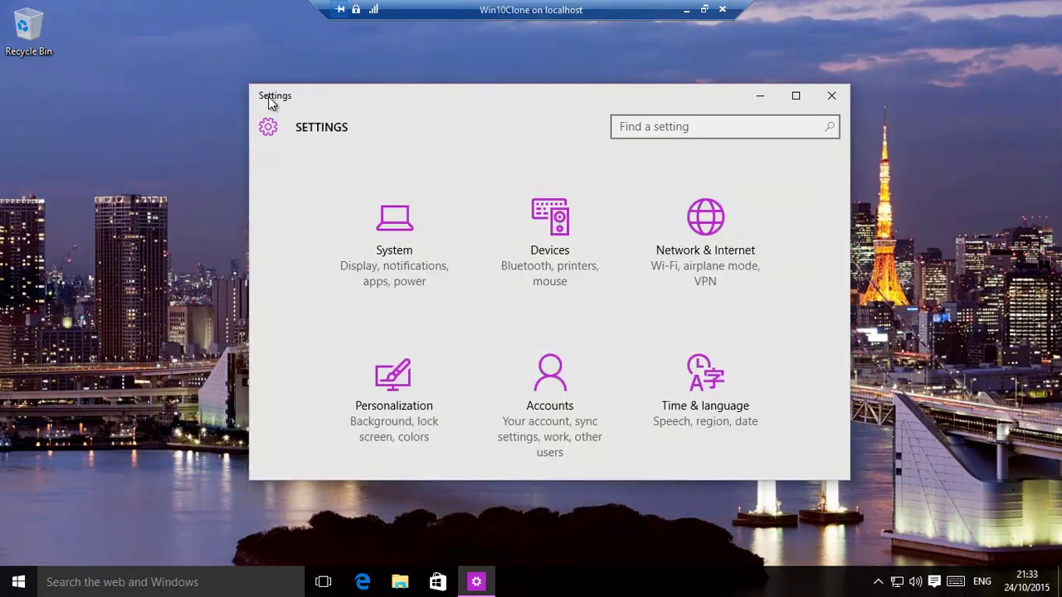
# Go to System > Apps & features > Manage optional features to see installed features
pyautogui.click(393, 224)
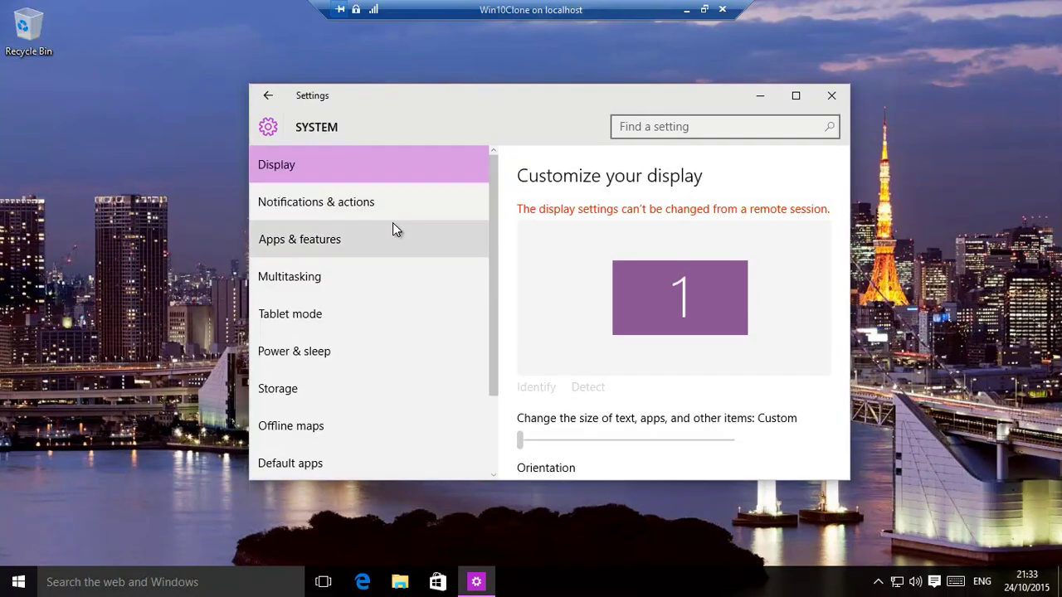
pyautogui.click(320, 239)
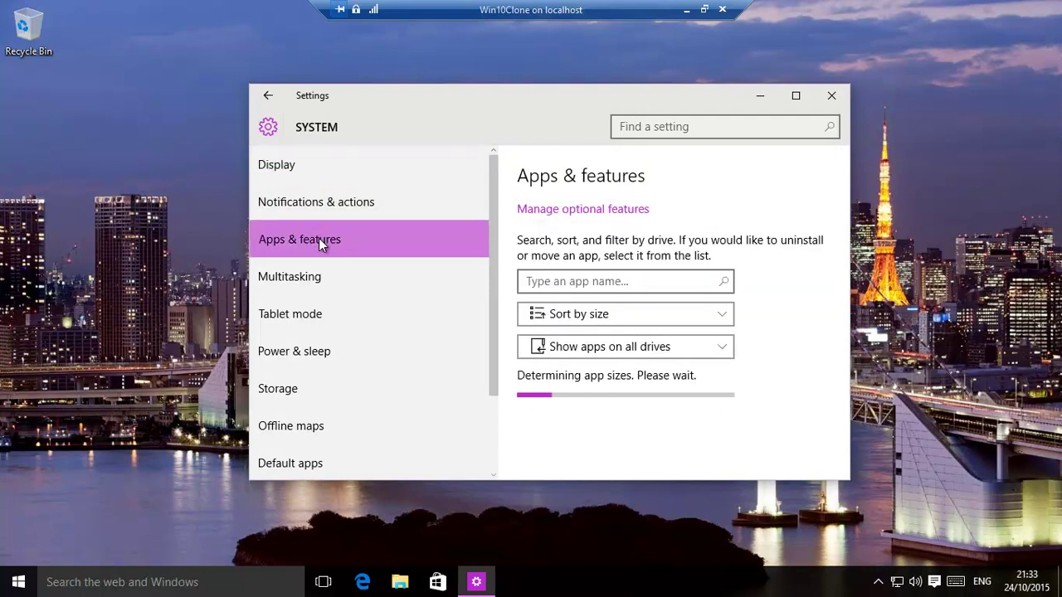
pyautogui.click(616, 211)
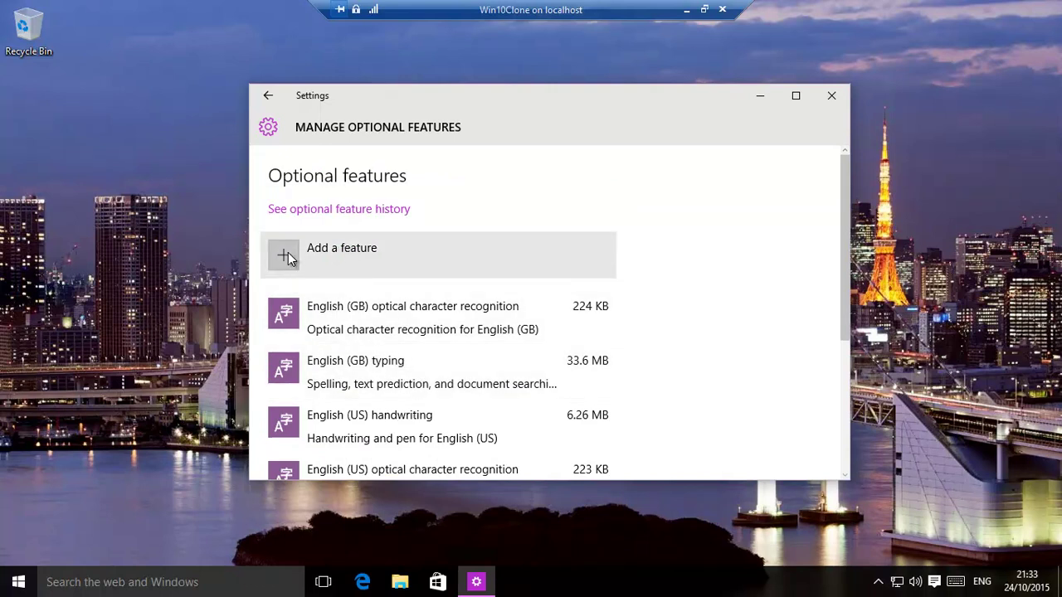
# Check the optional feature history, then open Add a feature and expand .NET Framework 3.5 (68.9 MB)
pyautogui.click(319, 213)
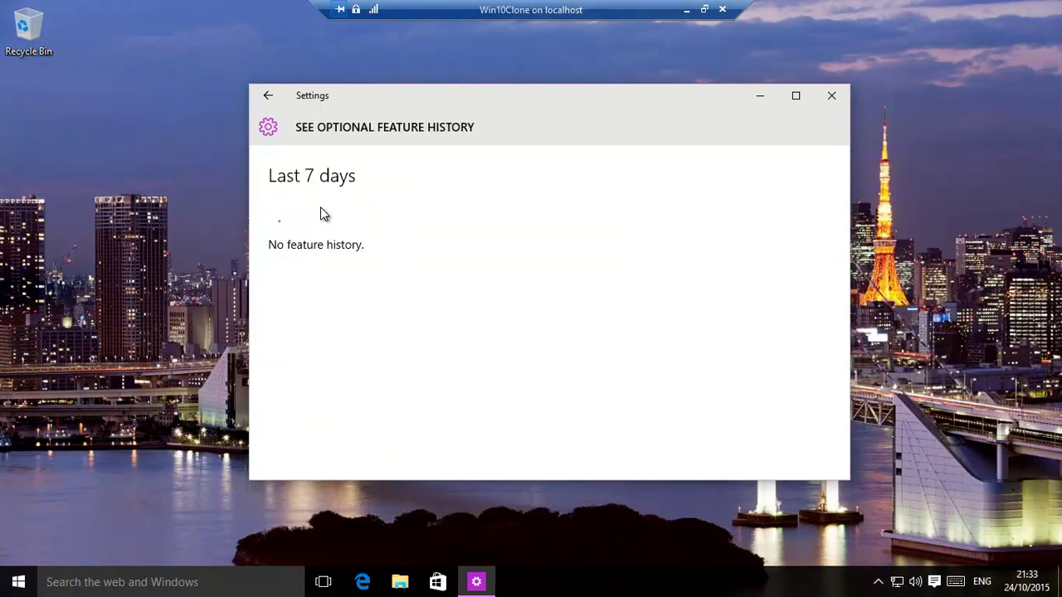
pyautogui.click(268, 101)
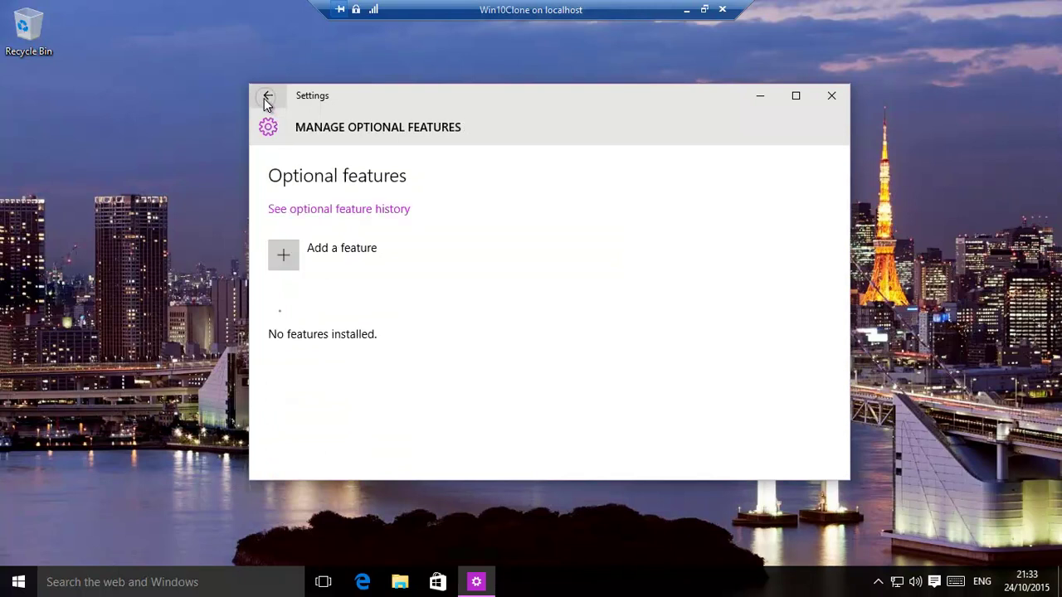
pyautogui.click(283, 259)
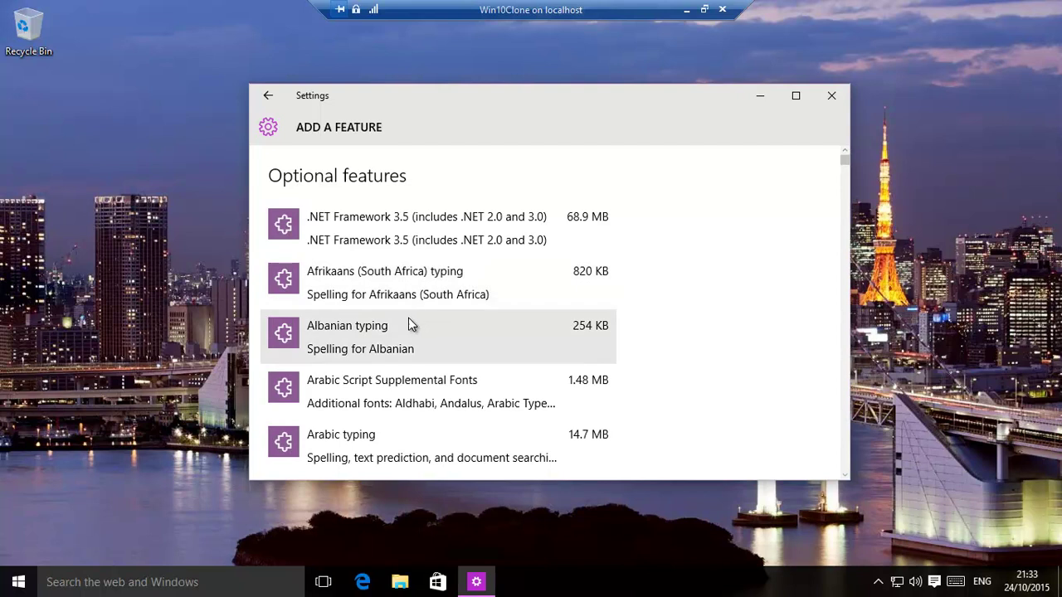
pyautogui.click(442, 224)
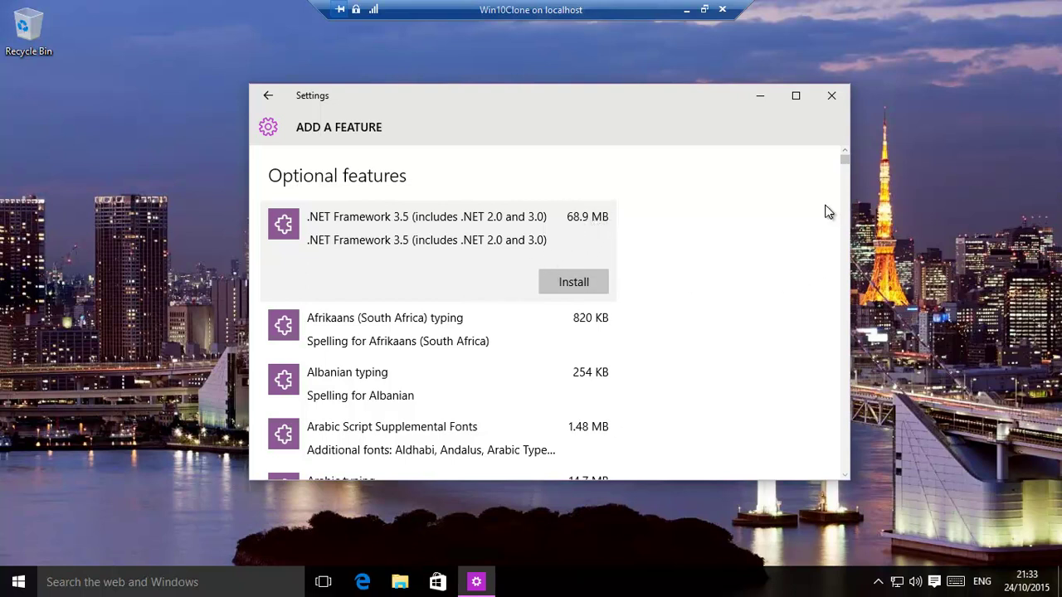
# Launch Control Panel by searching 'control' in the Start menu
pyautogui.click(17, 585)
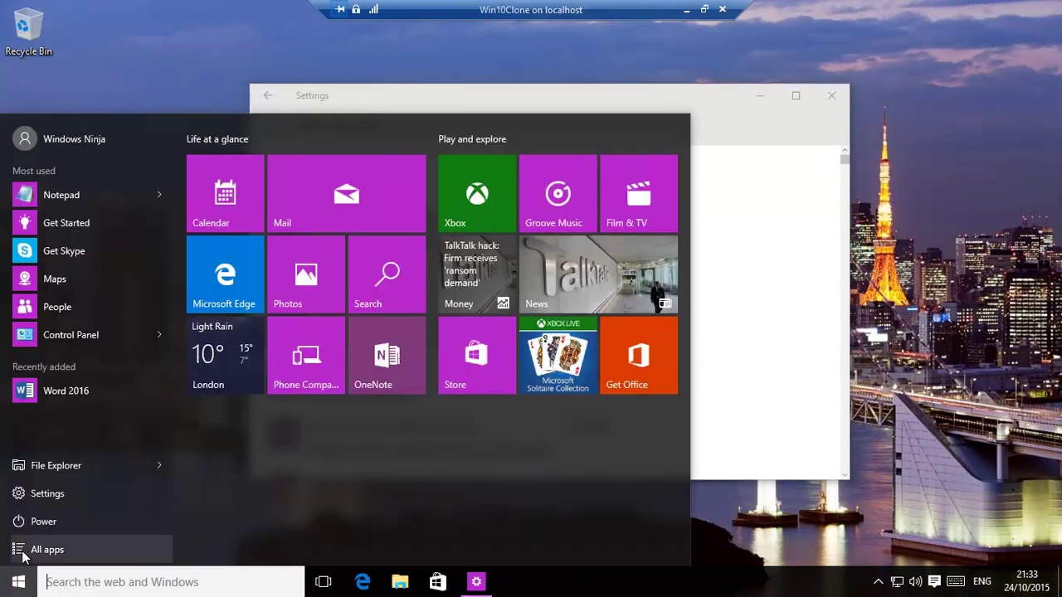
pyautogui.write('contr')
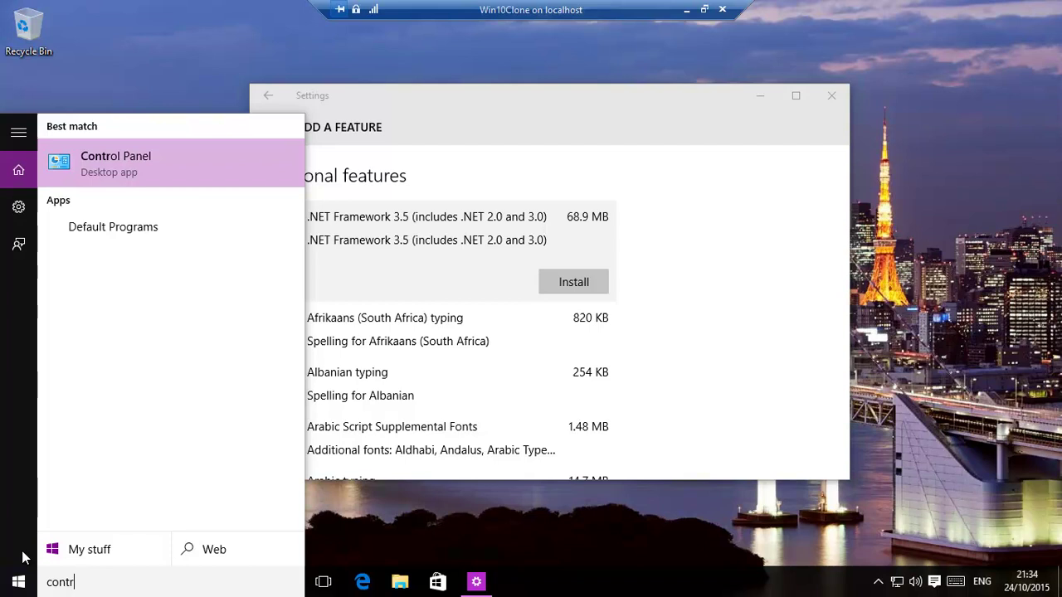
pyautogui.write('ol')
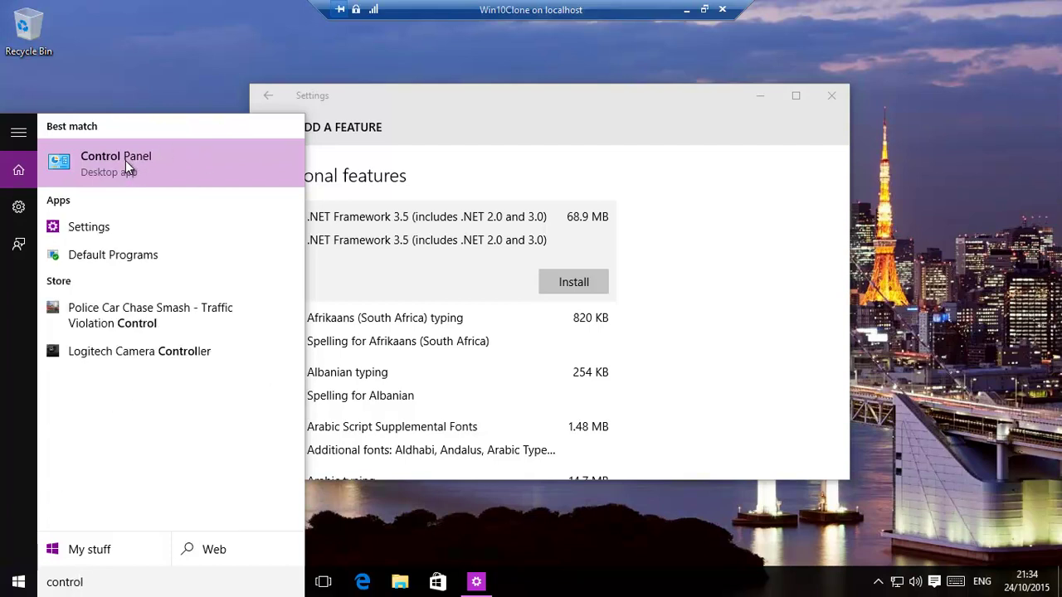
pyautogui.click(121, 164)
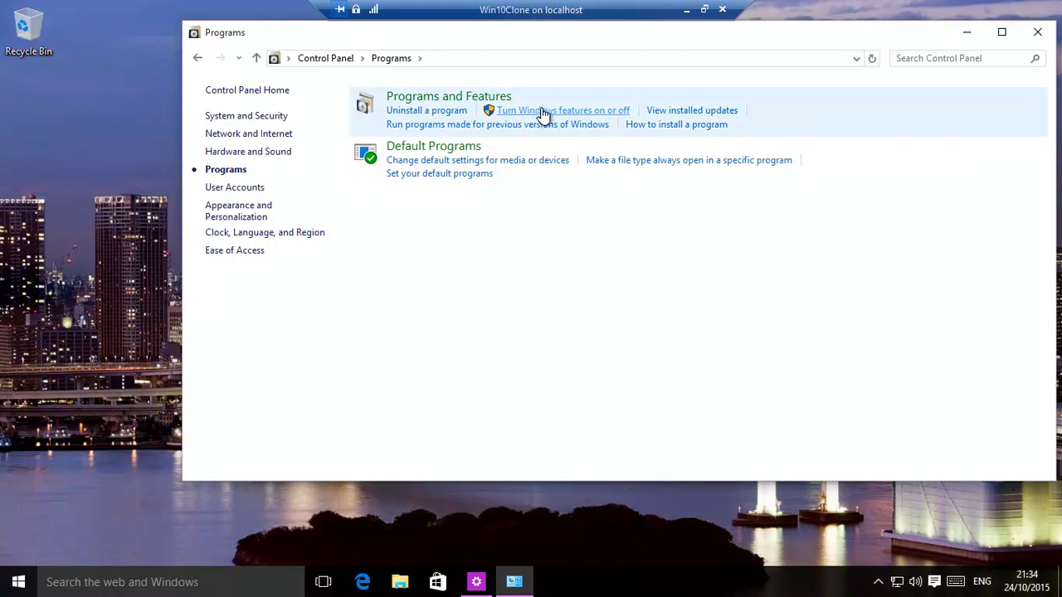
pyautogui.click(558, 115)
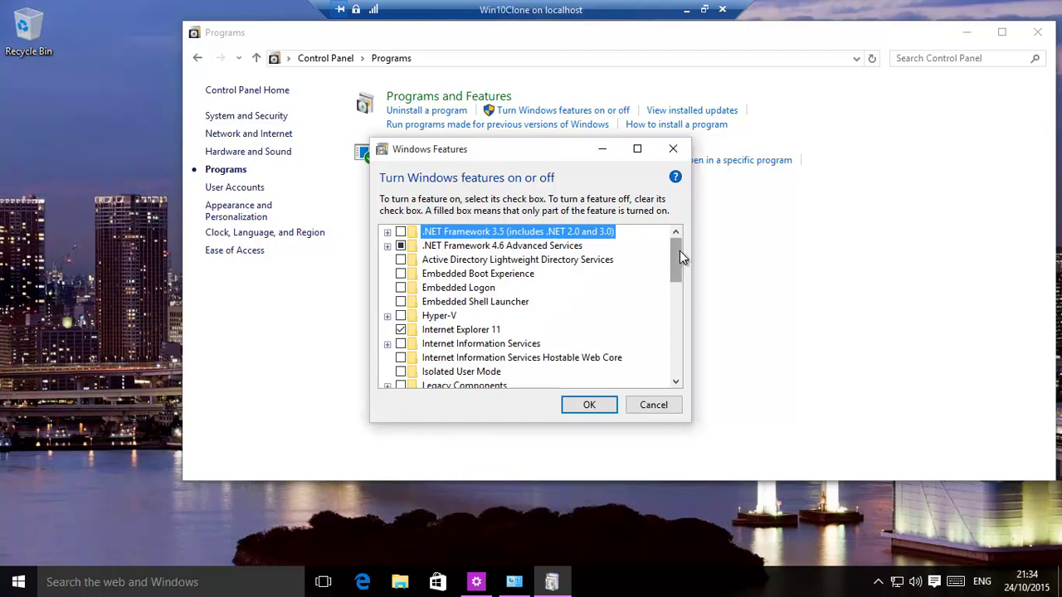
pyautogui.moveTo(679, 250)
pyautogui.mouseDown()
pyautogui.moveTo(656, 362)
pyautogui.moveTo(671, 294)
pyautogui.moveTo(663, 238)
pyautogui.mouseUp()
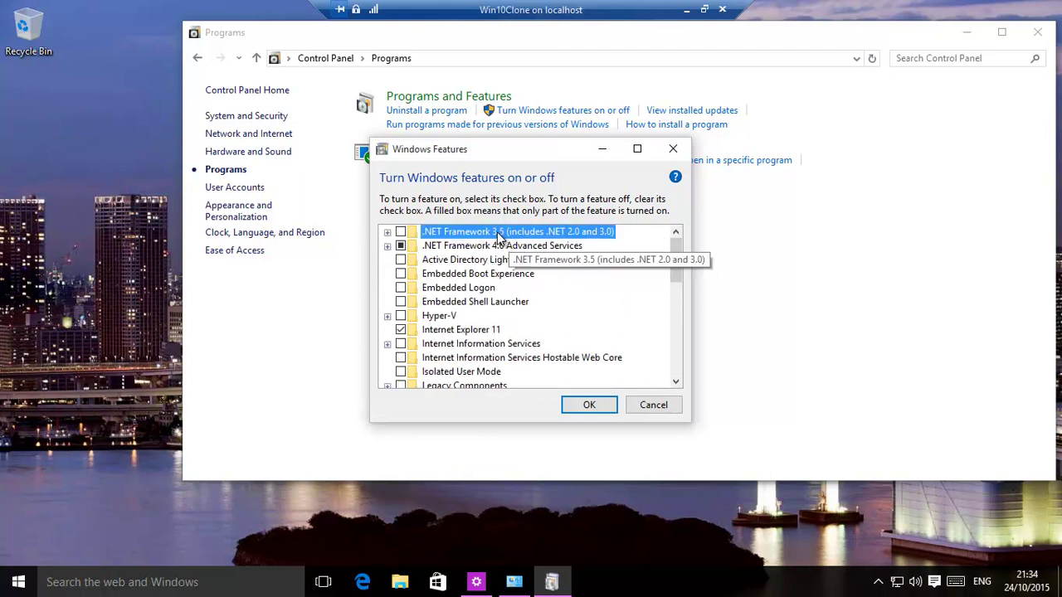
pyautogui.click(401, 233)
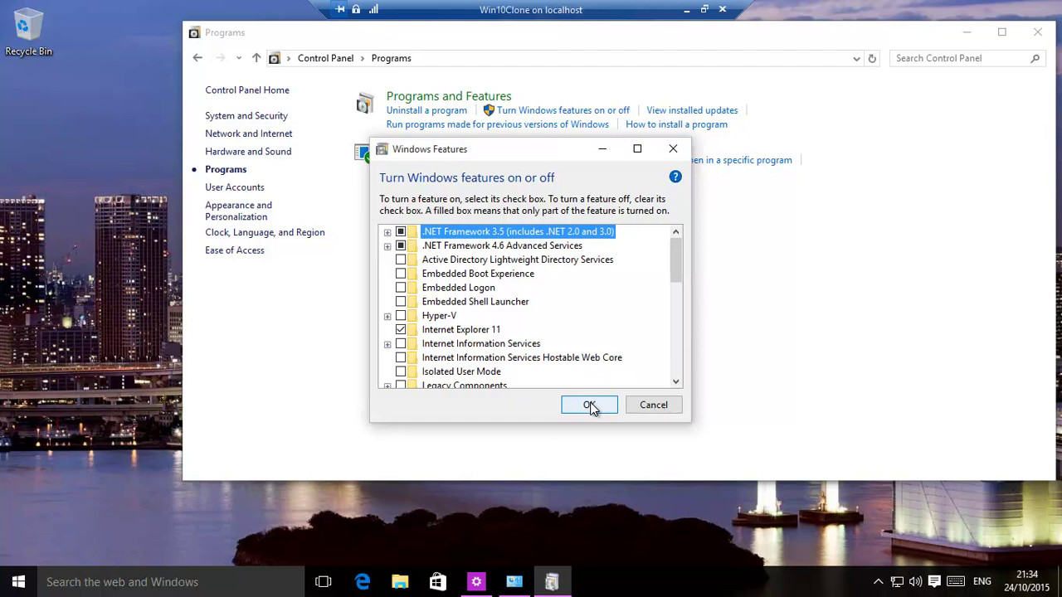
pyautogui.click(655, 406)
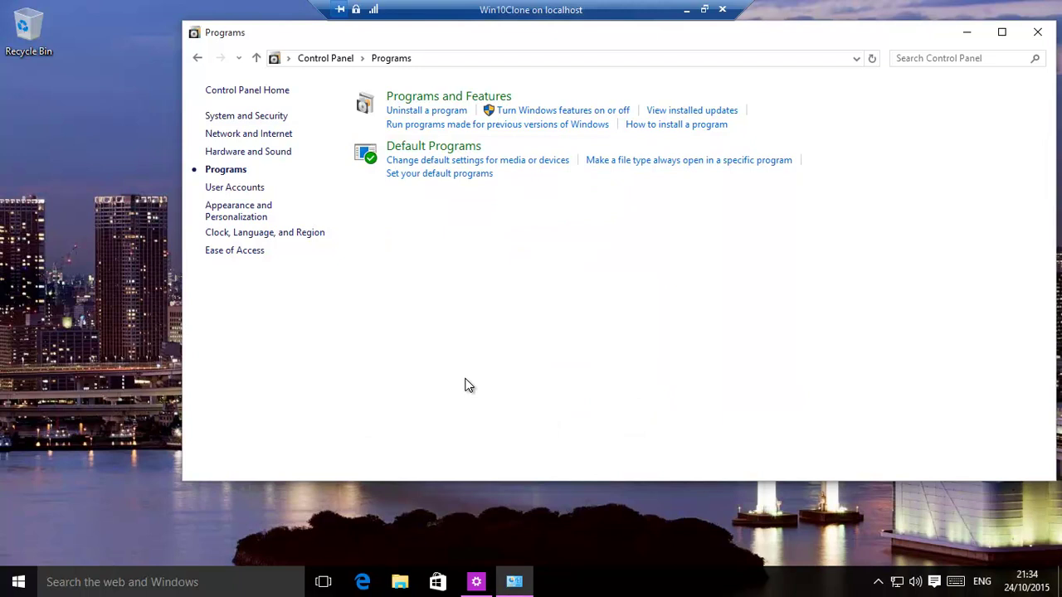
# Bring the Add a feature window forward and scroll down to the English (GB) features
pyautogui.click(476, 582)
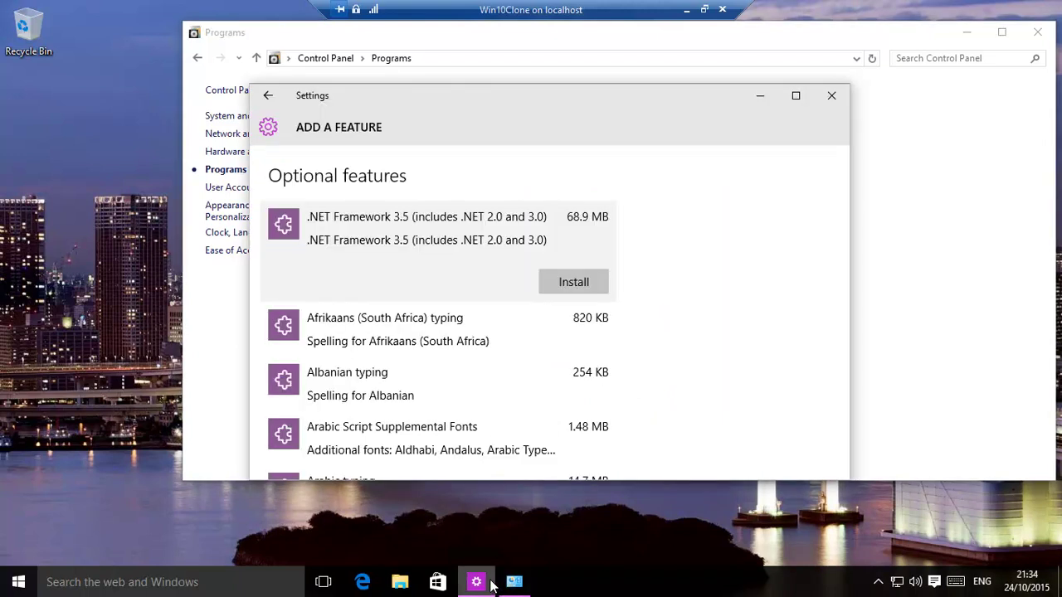
pyautogui.click(846, 301)
pyautogui.click(846, 301)
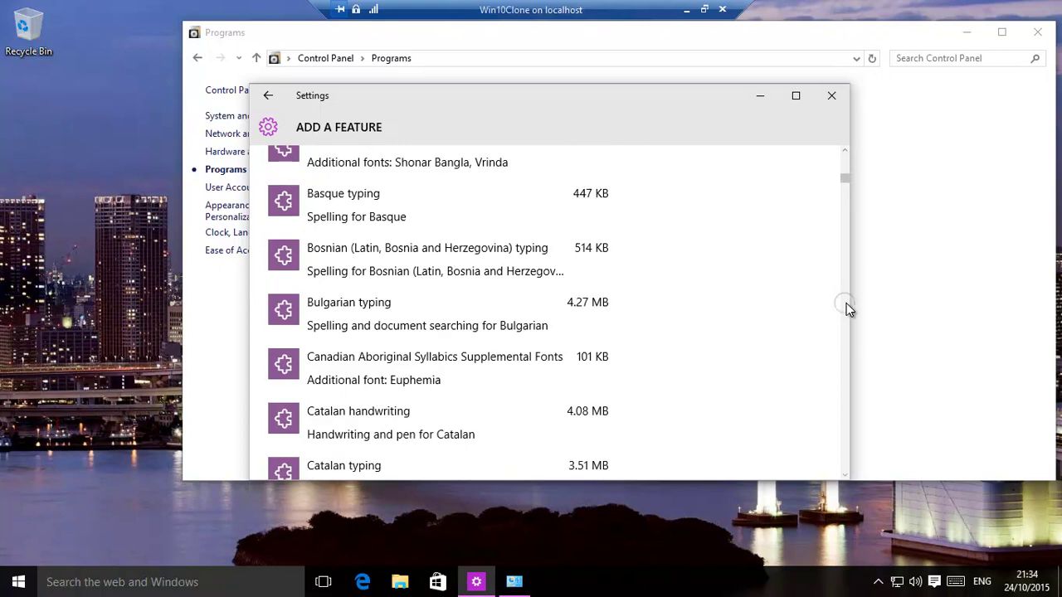
pyautogui.click(846, 303)
pyautogui.click(847, 307)
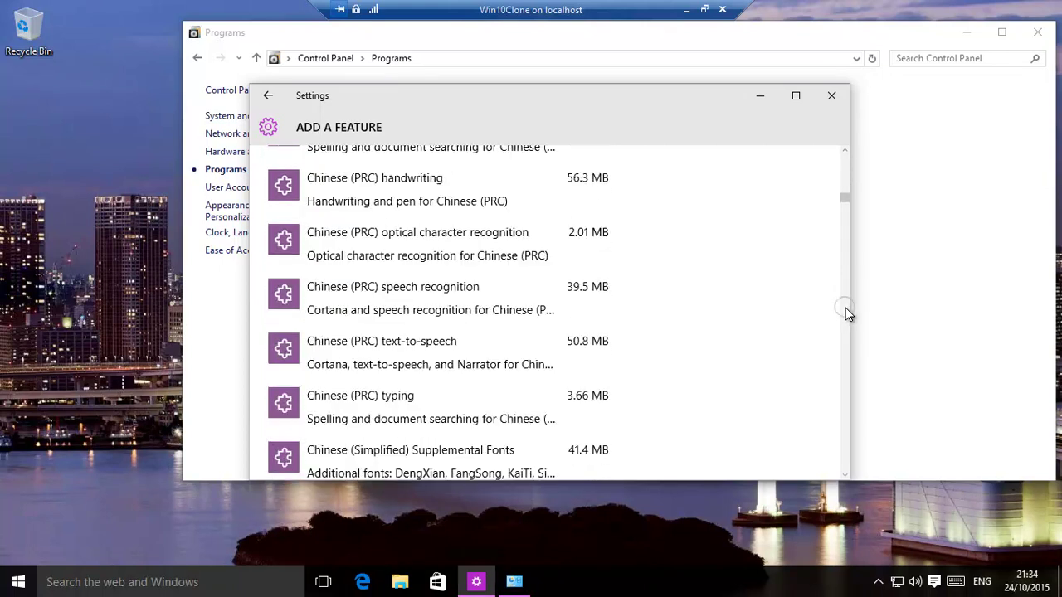
pyautogui.click(847, 308)
pyautogui.click(846, 309)
pyautogui.click(846, 311)
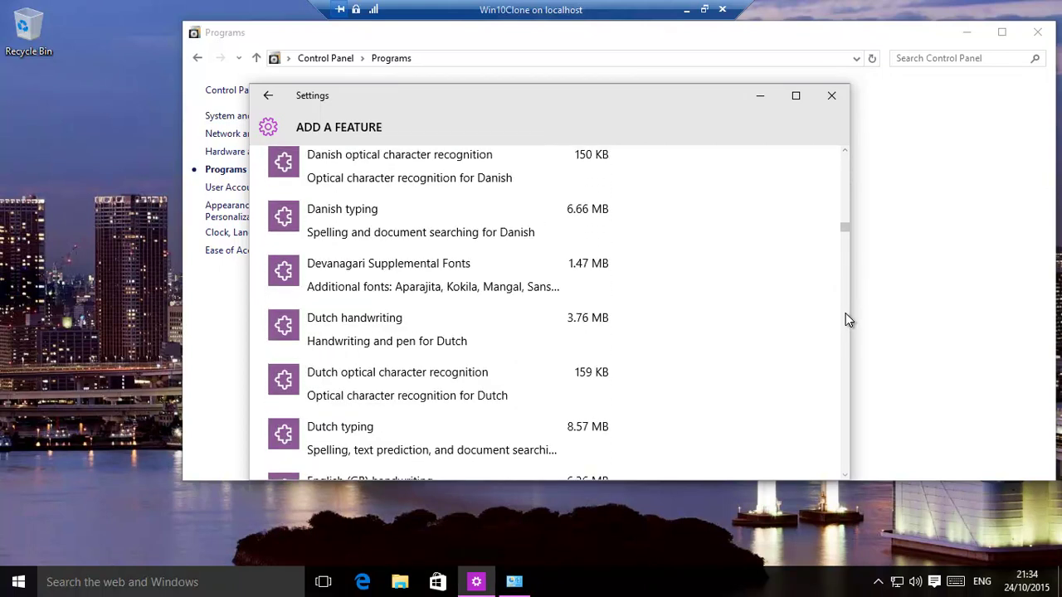
pyautogui.click(845, 348)
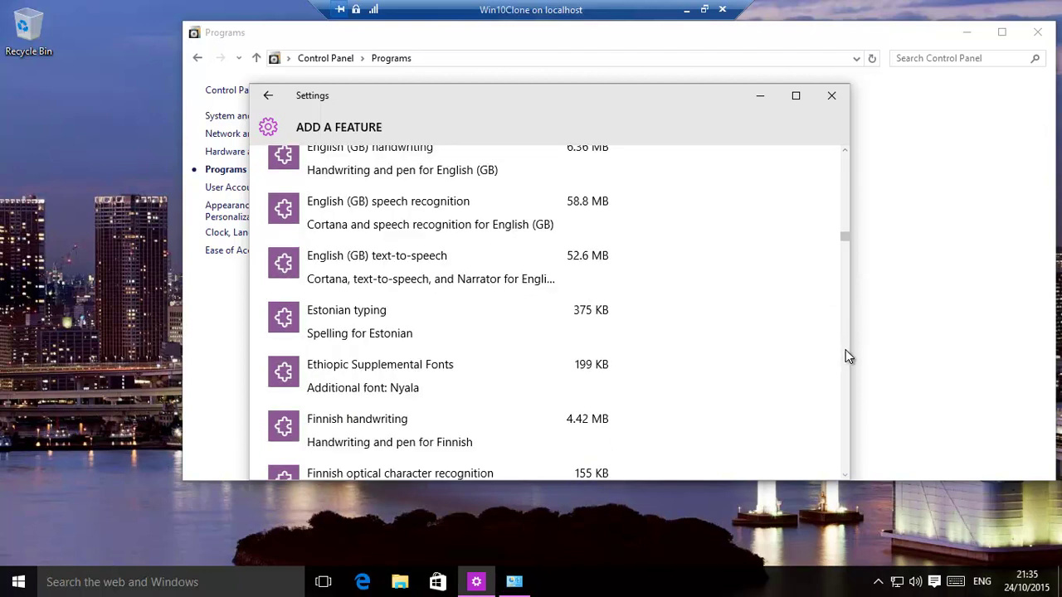
# Install English (GB) speech recognition and English (GB) handwriting
pyautogui.click(371, 213)
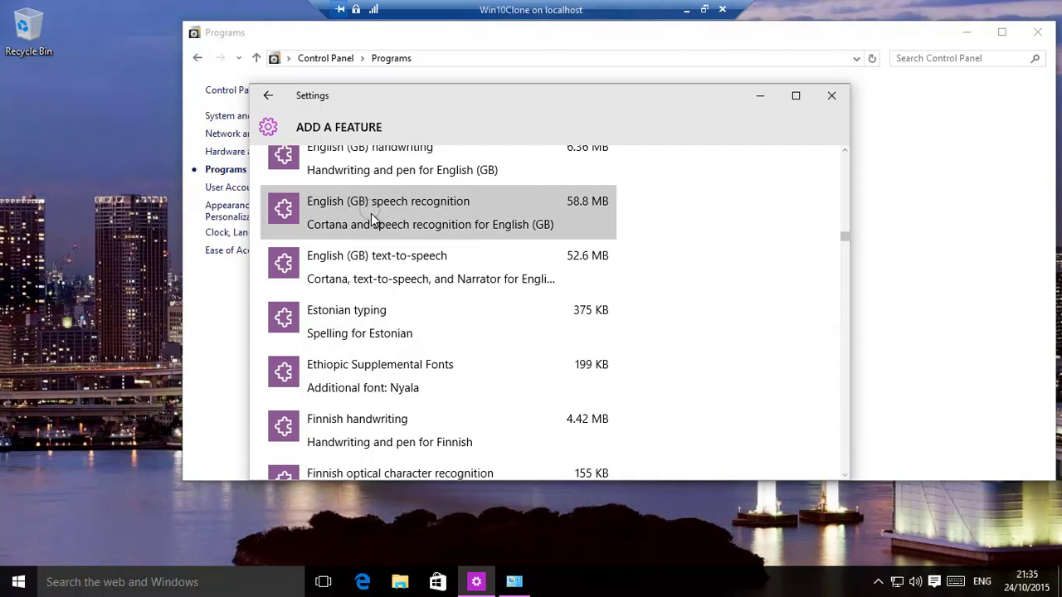
pyautogui.click(566, 218)
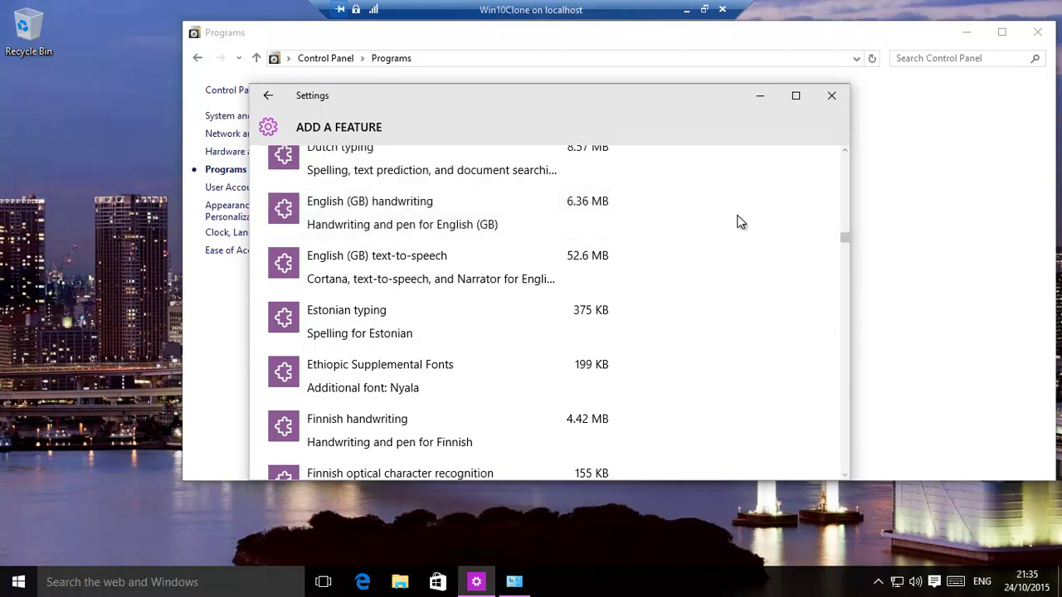
pyautogui.click(395, 212)
pyautogui.click(558, 222)
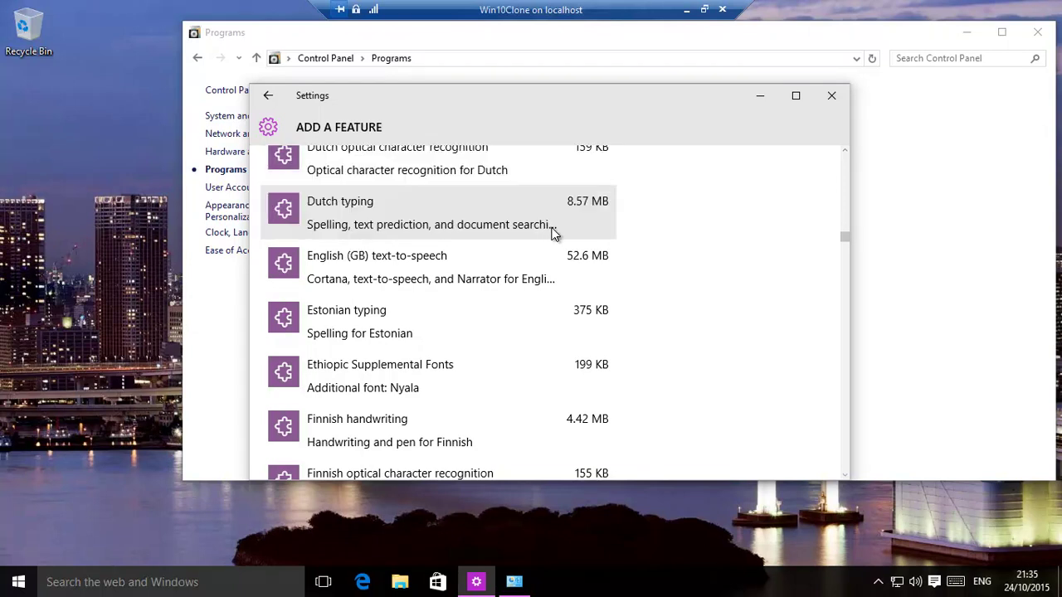
# Scroll the feature list back to the top and return to Manage optional features
pyautogui.click(844, 170)
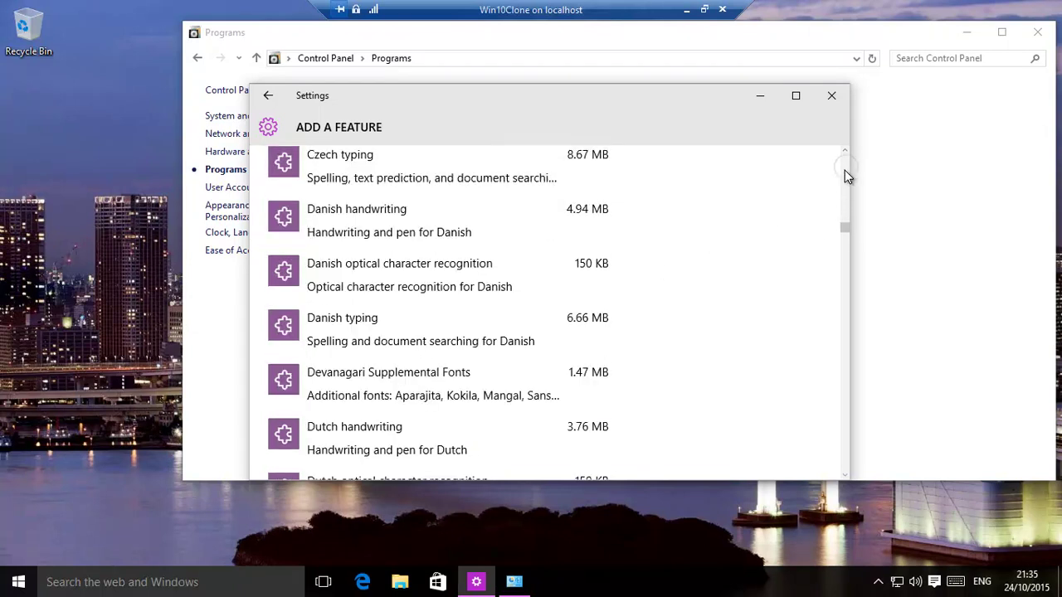
pyautogui.click(845, 173)
pyautogui.moveTo(844, 207); pyautogui.dragTo(842, 158)
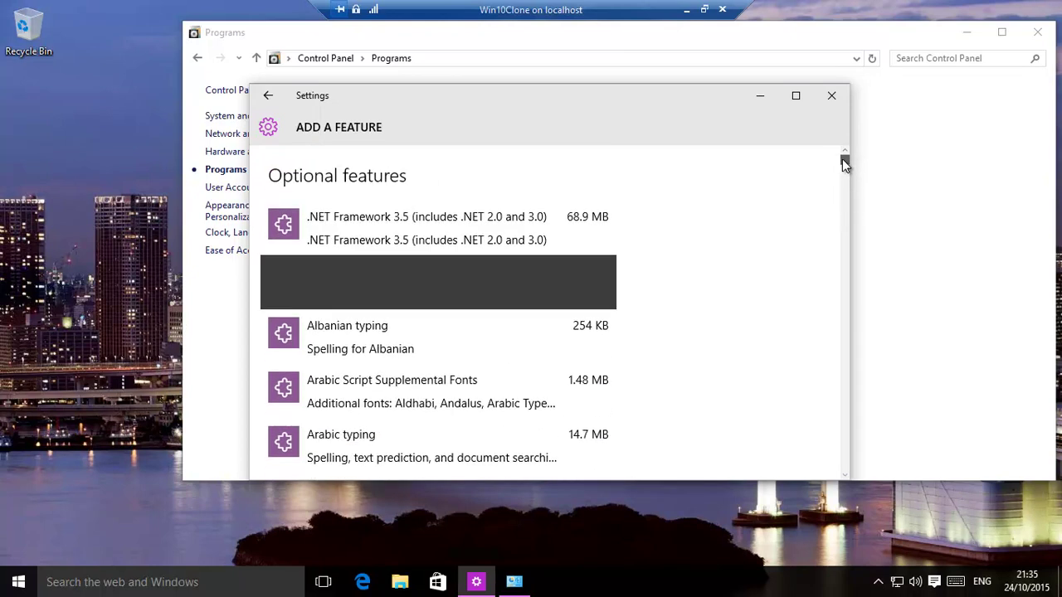
pyautogui.click(268, 96)
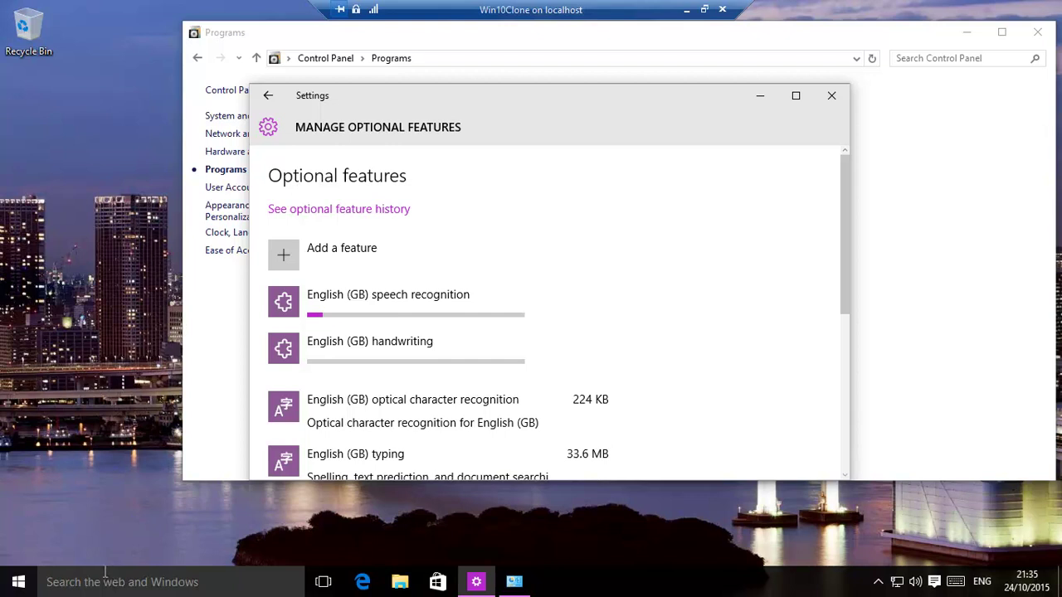
# Step back through Apps & features to the Settings home page
pyautogui.click(268, 96)
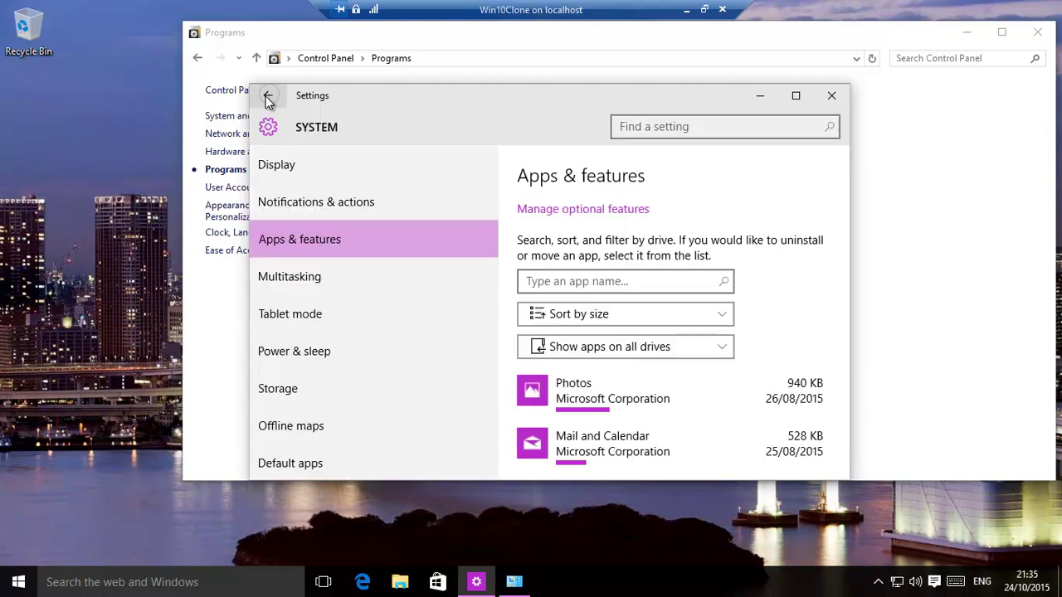
pyautogui.click(268, 96)
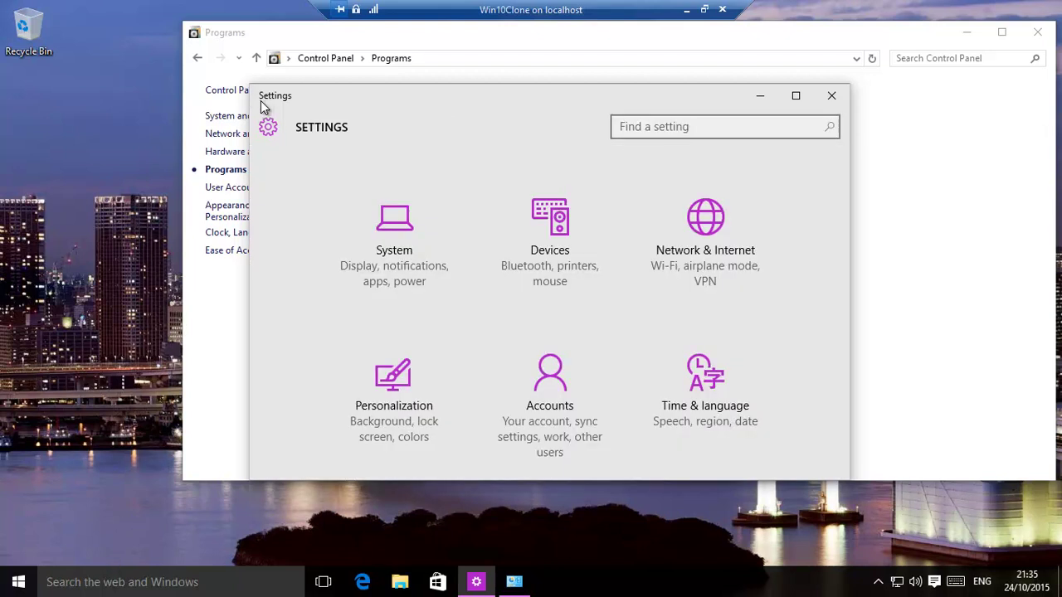
# Maximize Settings to confirm Windows Update is up to date, then close Settings and Control Panel
pyautogui.click(800, 102)
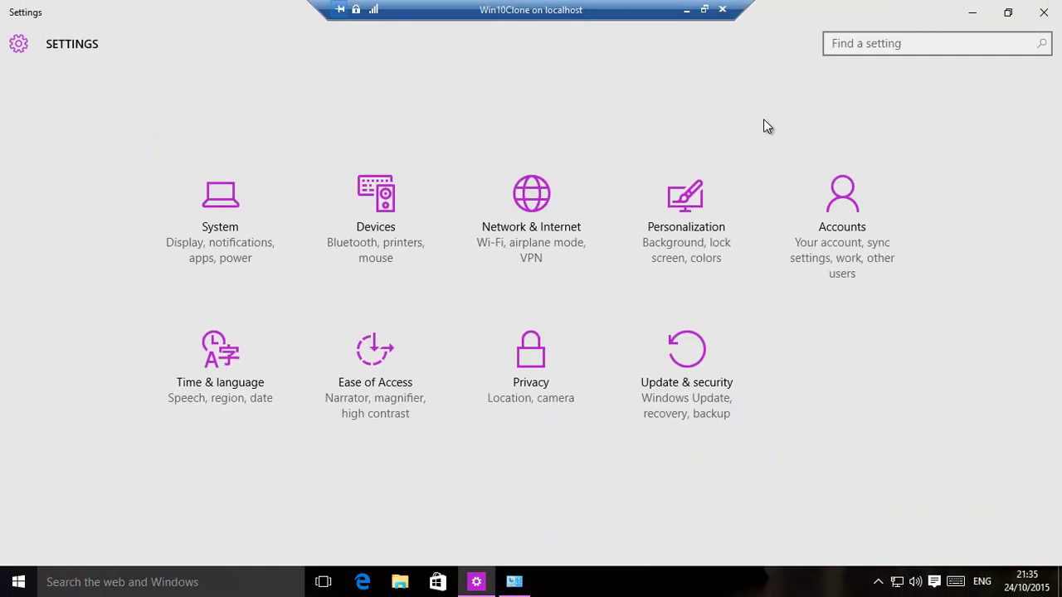
pyautogui.click(684, 361)
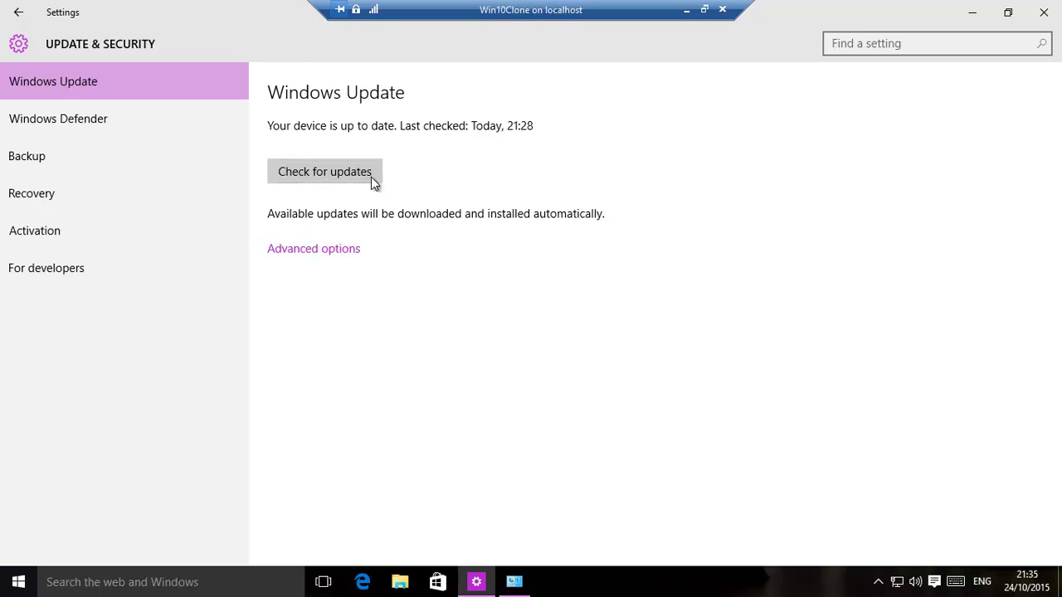
pyautogui.click(1044, 15)
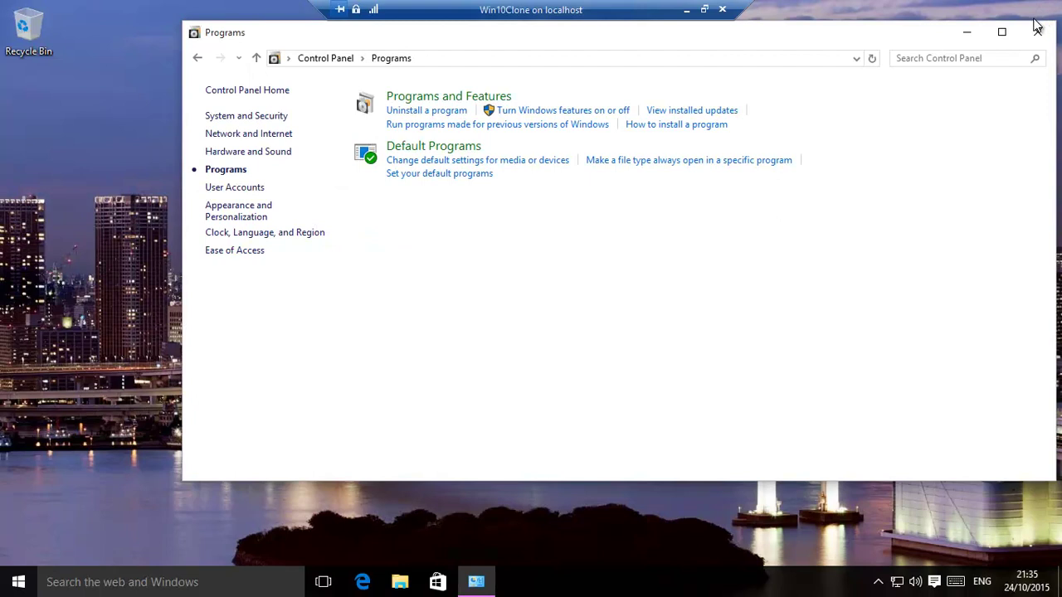
pyautogui.click(1037, 31)
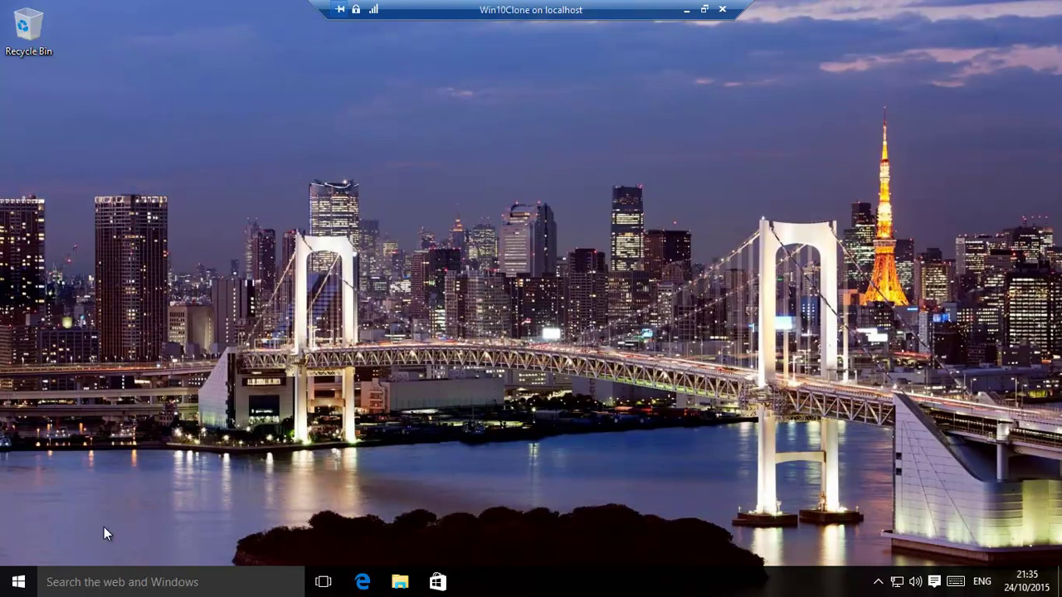
pyautogui.click(18, 582)
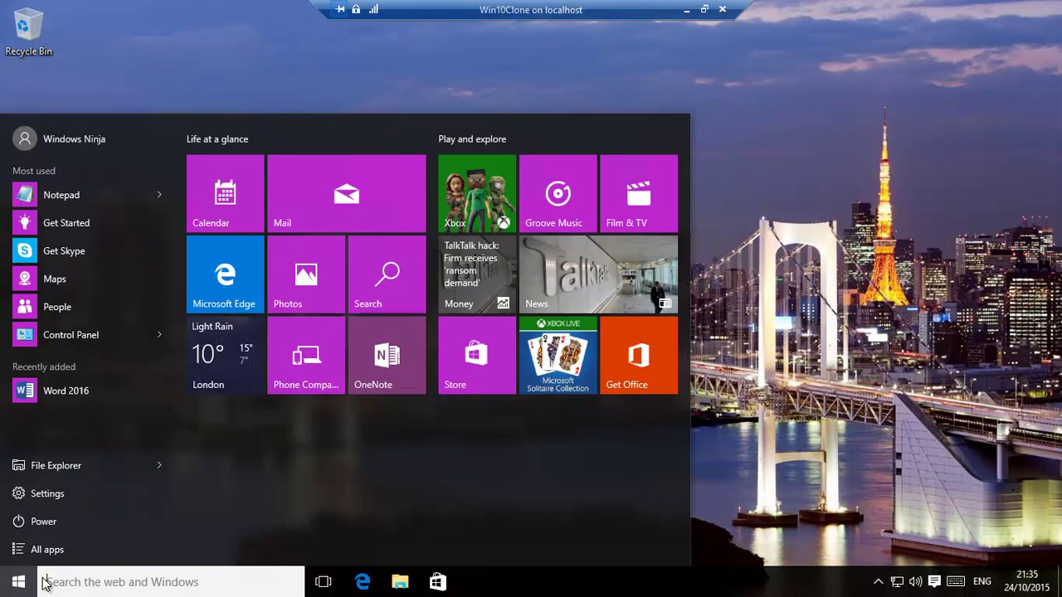
# Search 'power' and run Windows PowerShell as administrator, approving the UAC prompt
pyautogui.write('power')
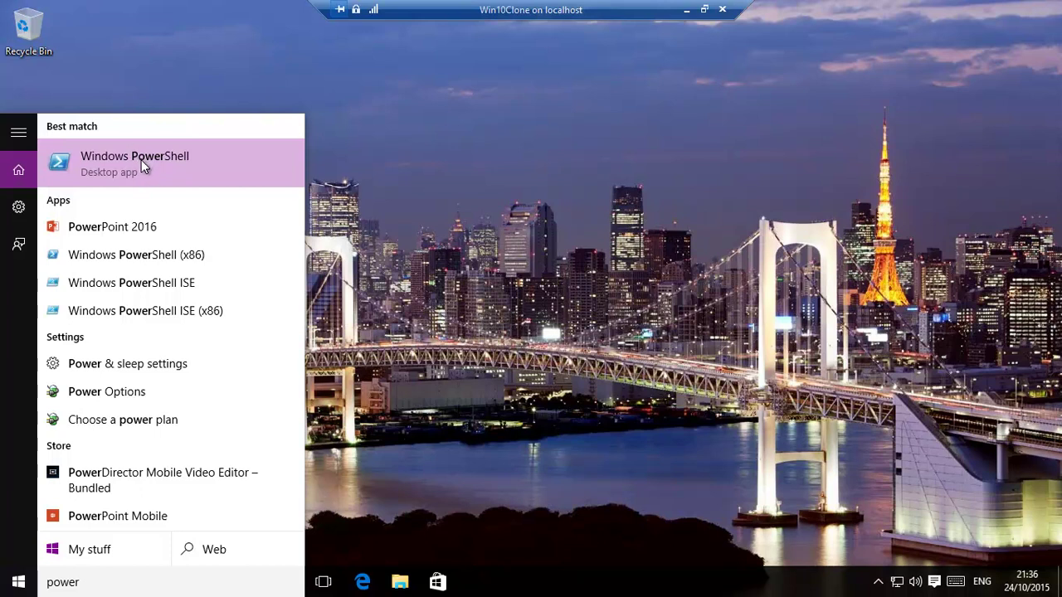
pyautogui.rightClick(143, 163)
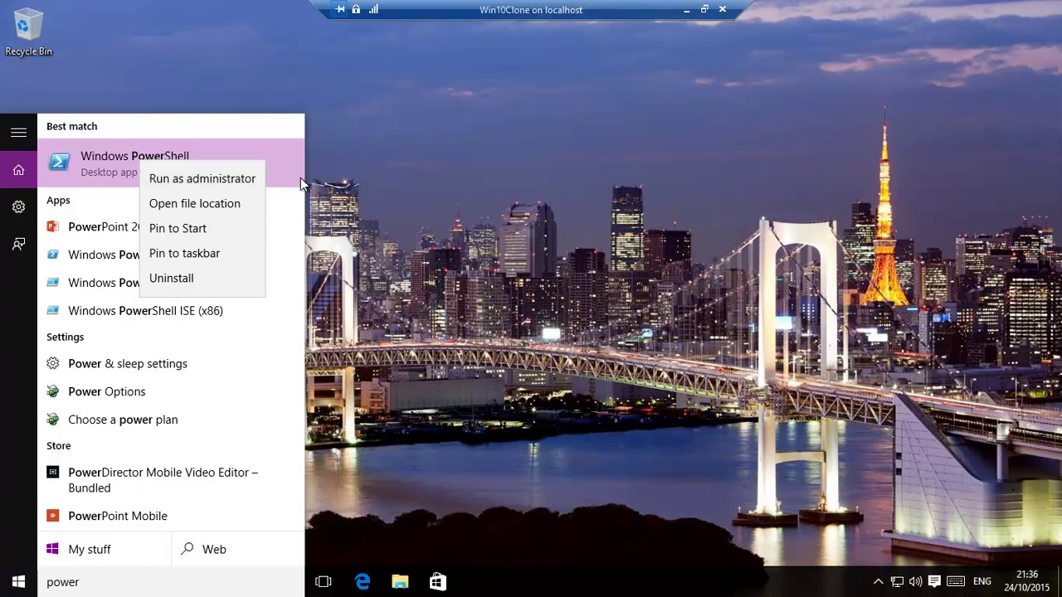
pyautogui.click(219, 180)
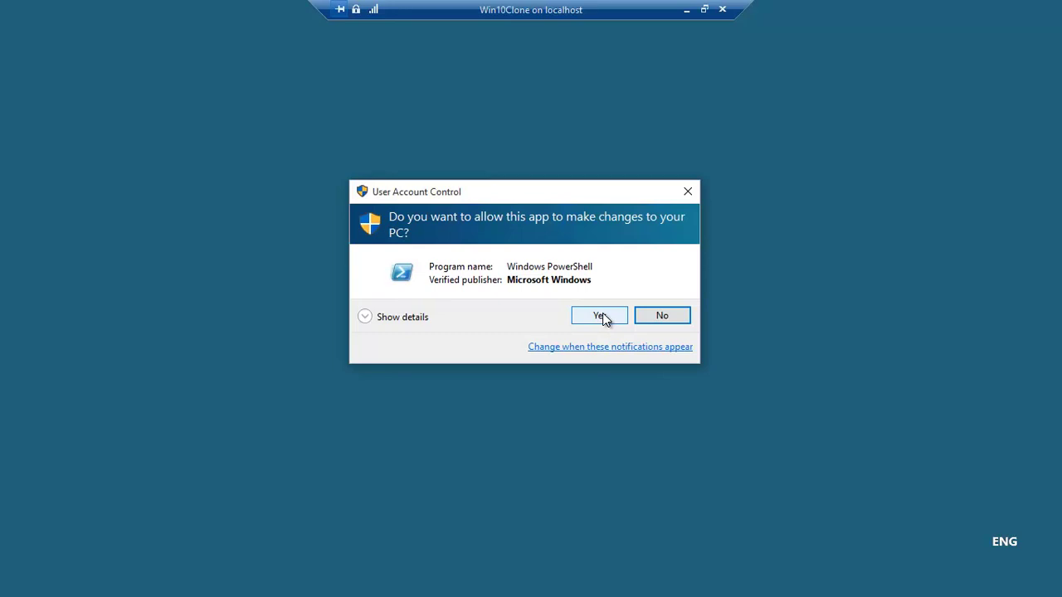
pyautogui.click(600, 318)
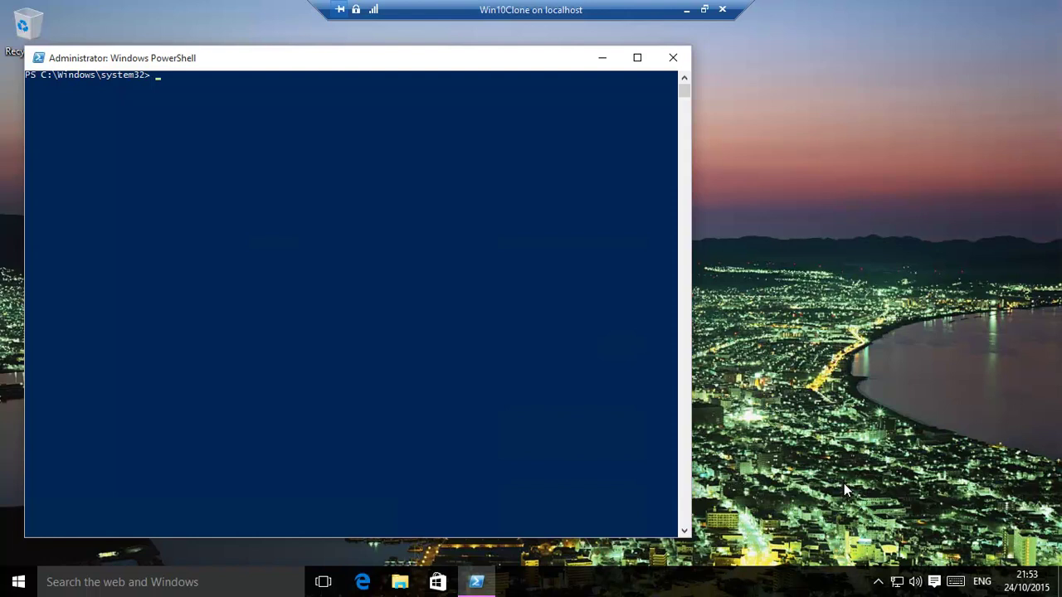
# Recall get-WindowsOptionalFeature -Online from history to list every optional feature's state
pyautogui.press('Up')
pyautogui.press('Up')
pyautogui.press('Up')
pyautogui.press('Up')
pyautogui.press('Up')
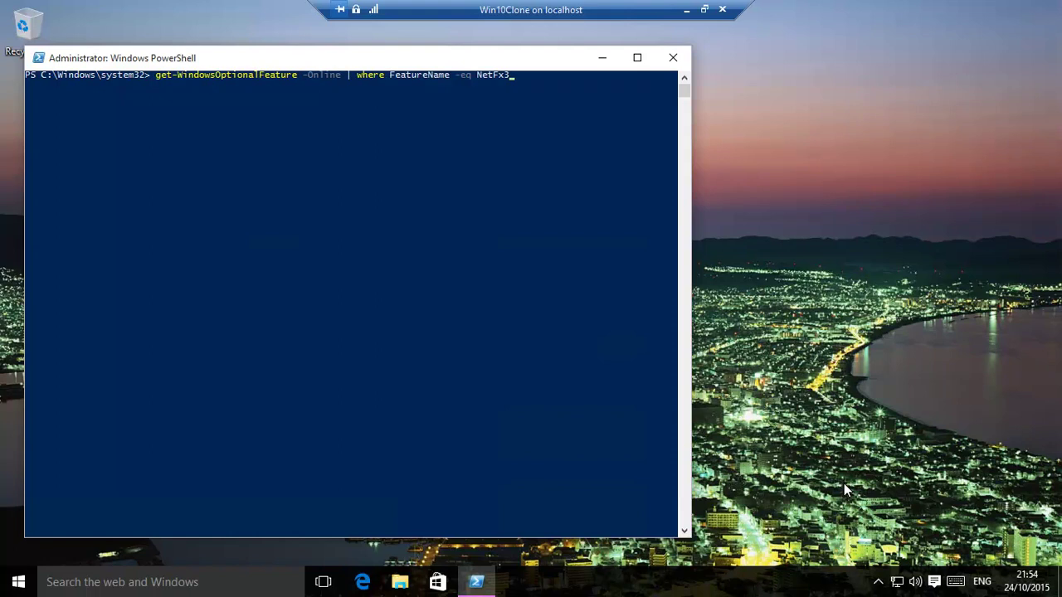
pyautogui.press('Up')
pyautogui.press('Up')
pyautogui.press('Down')
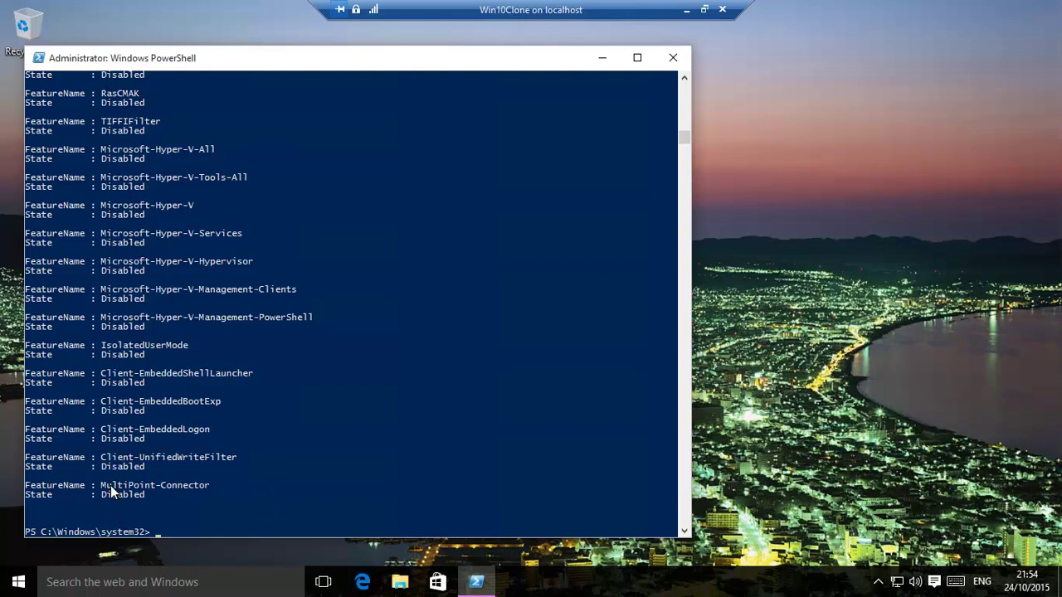
# Enter the command enable-windowsoptionalfeature -online -featurename netfx3 at the prompt
pyautogui.press('Up')
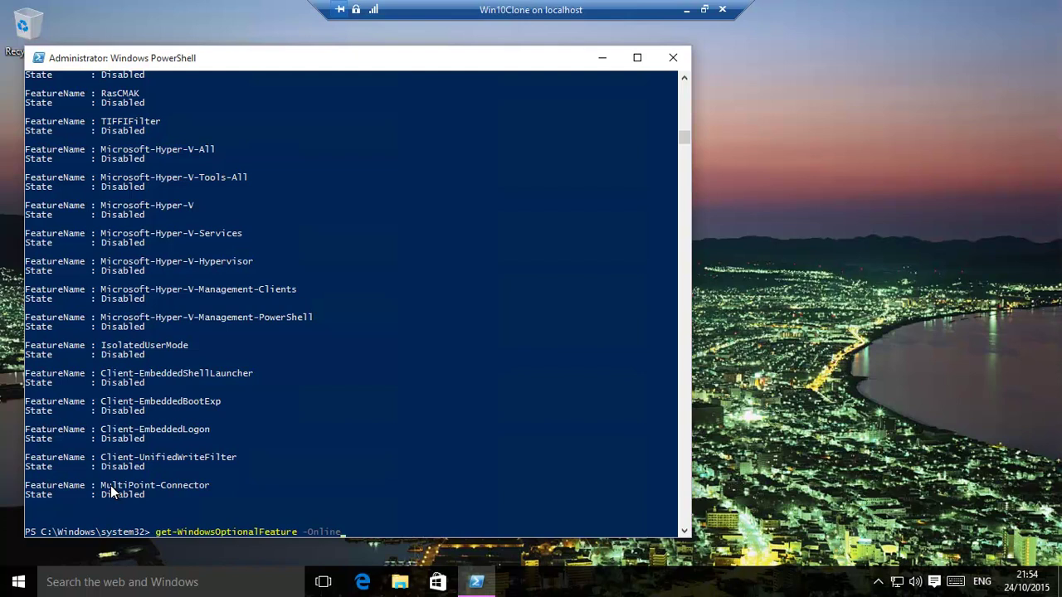
pyautogui.press('Escape')
pyautogui.write('disable-windowsoptionalfeature -online -featurename netfx3')
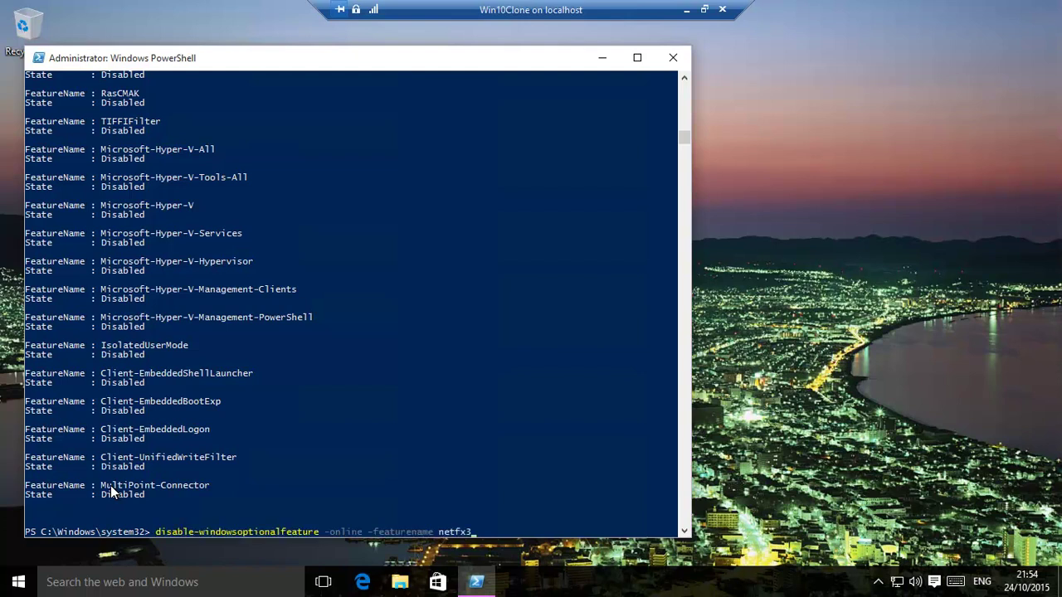
pyautogui.press('Home')
pyautogui.press('Delete')
pyautogui.press('Delete')
pyautogui.press('Delete')
pyautogui.write('en')
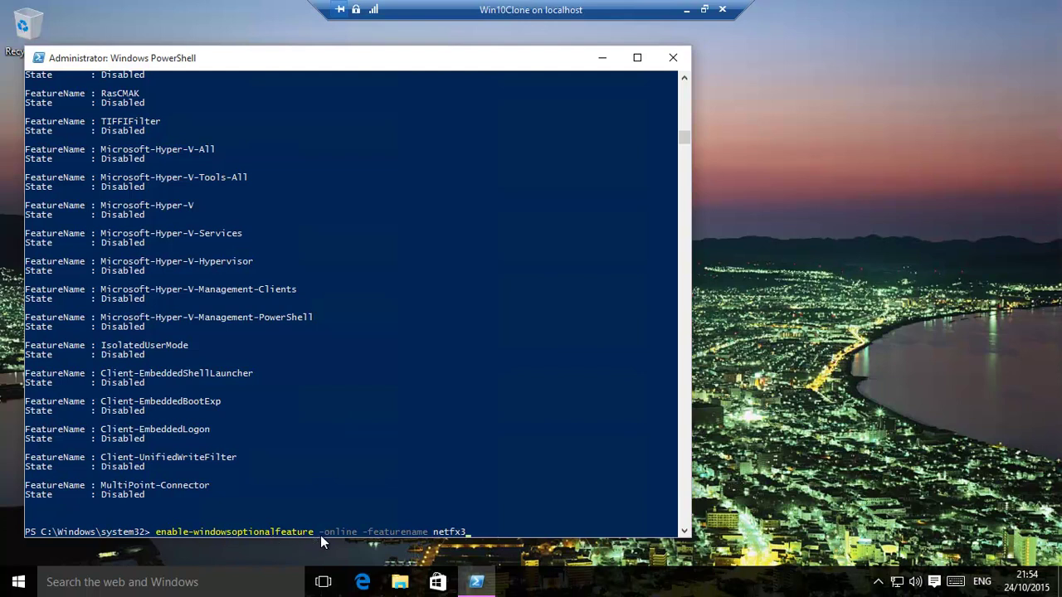
# Copy the netfx3 command text from the console, then run it to install .NET 3.5
pyautogui.click(486, 531)
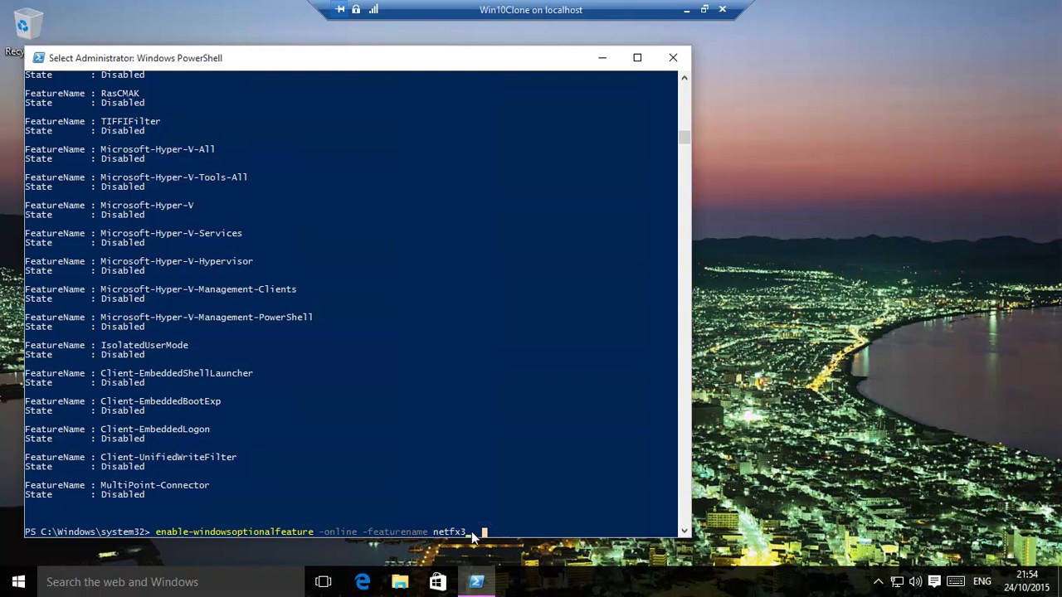
pyautogui.moveTo(466, 530); pyautogui.dragTo(158, 485)
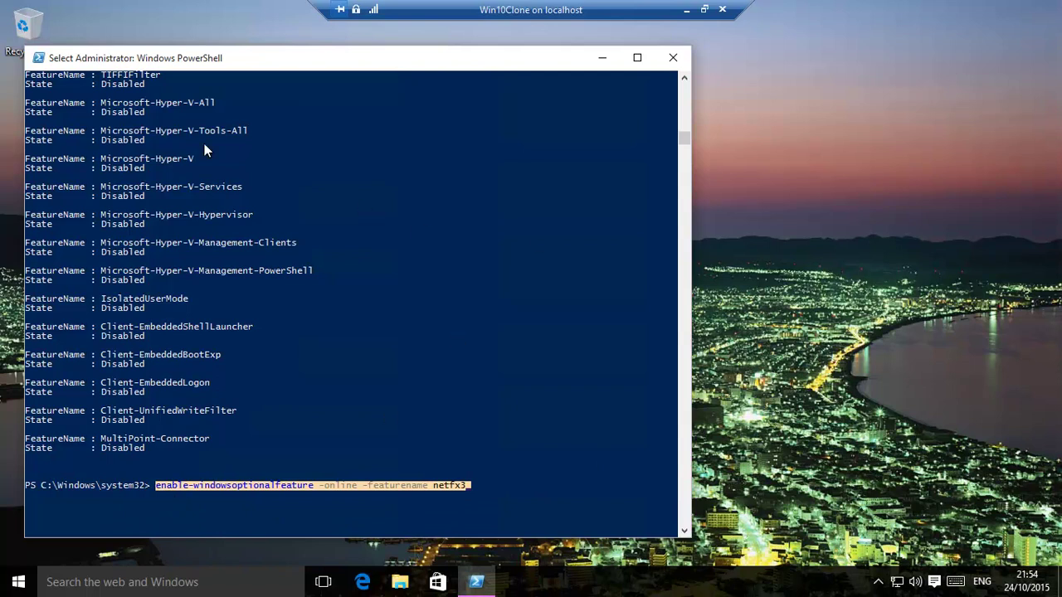
pyautogui.rightClick(488, 487)
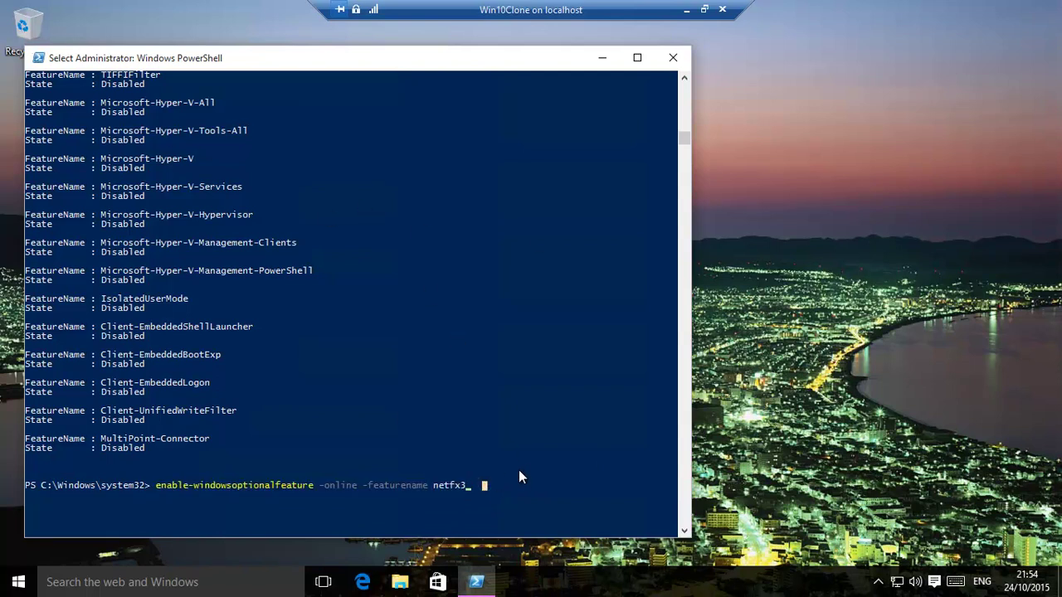
pyautogui.rightClick(519, 469)
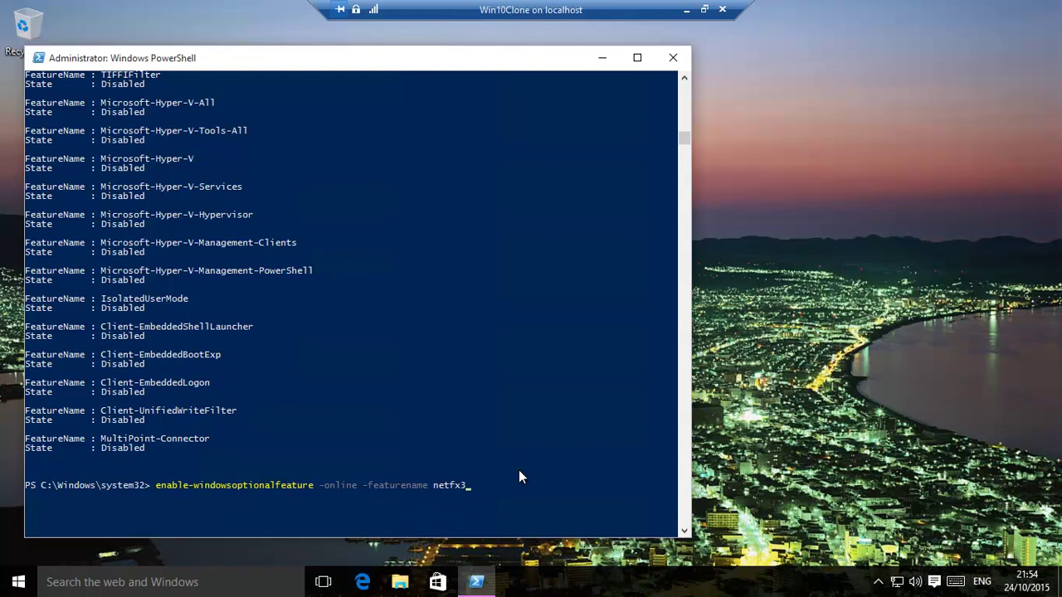
pyautogui.click(470, 487)
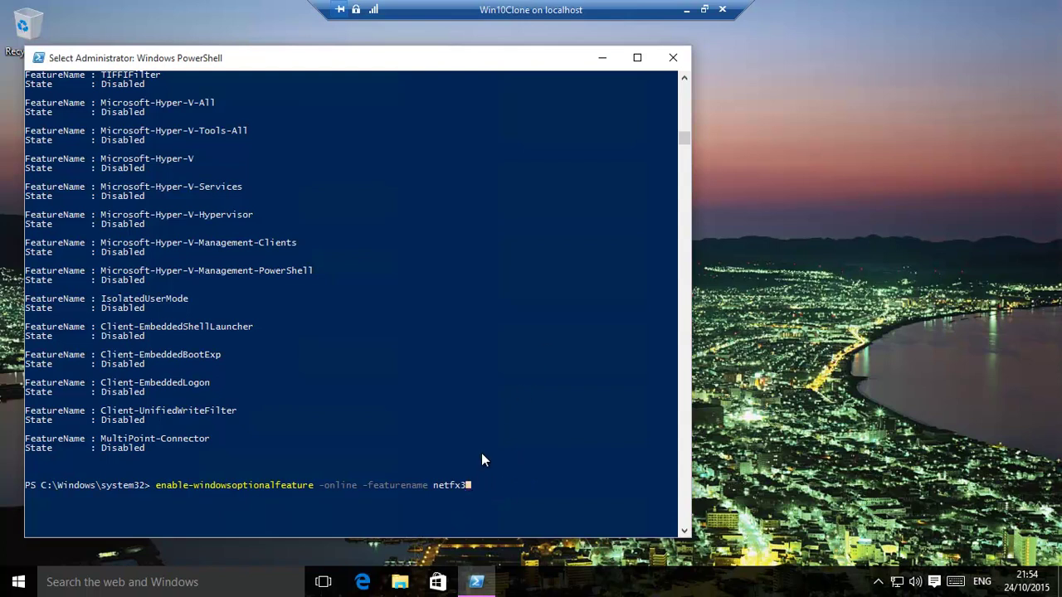
pyautogui.rightClick(482, 454)
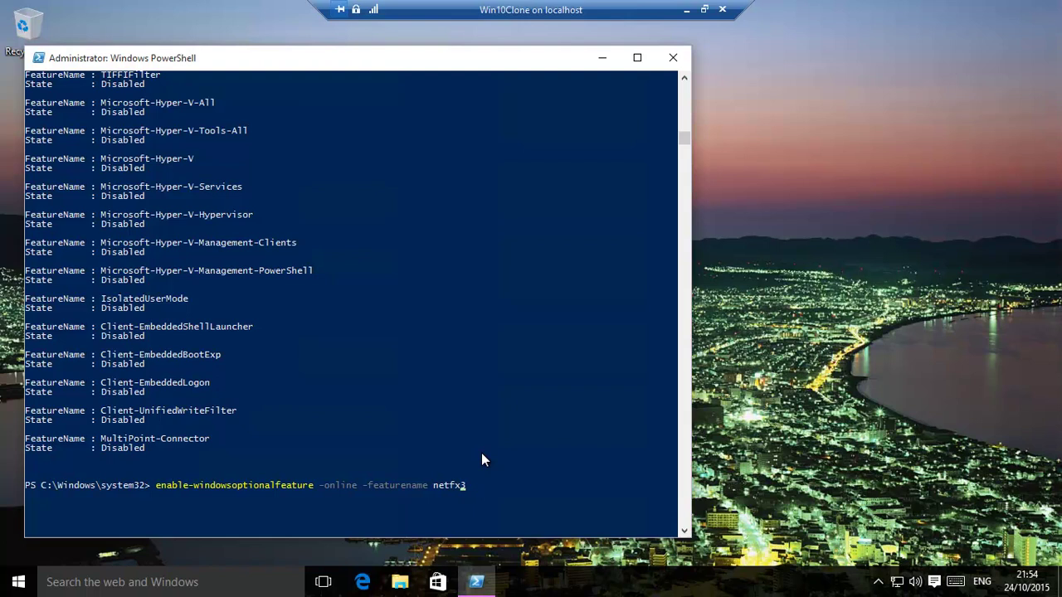
pyautogui.press('Right')
pyautogui.press('Return')
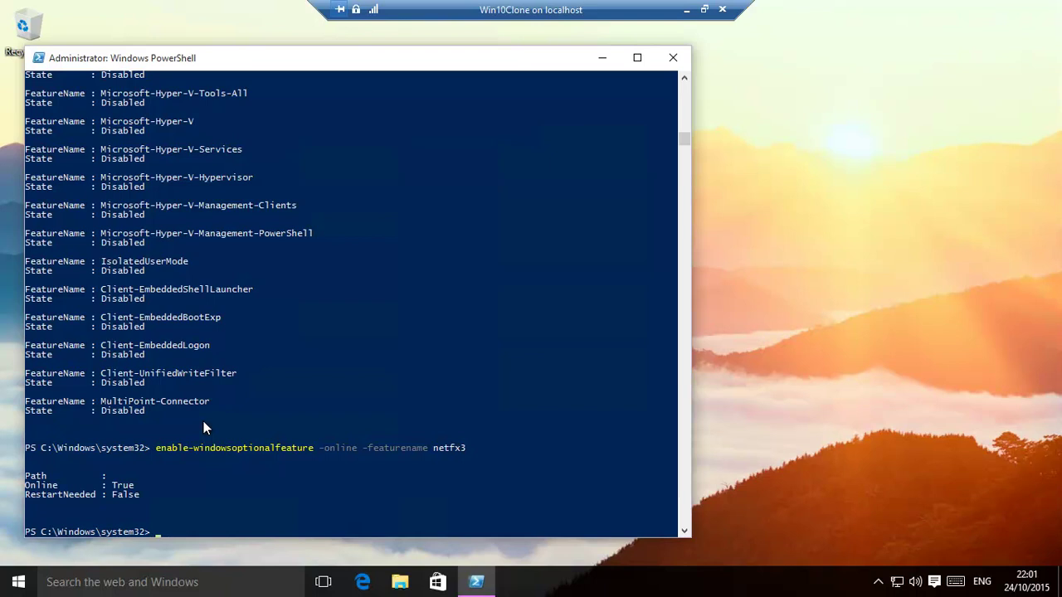
# Recall the previous netfx3 enable command and edit 'enable' to 'disable'
pyautogui.press('Up')
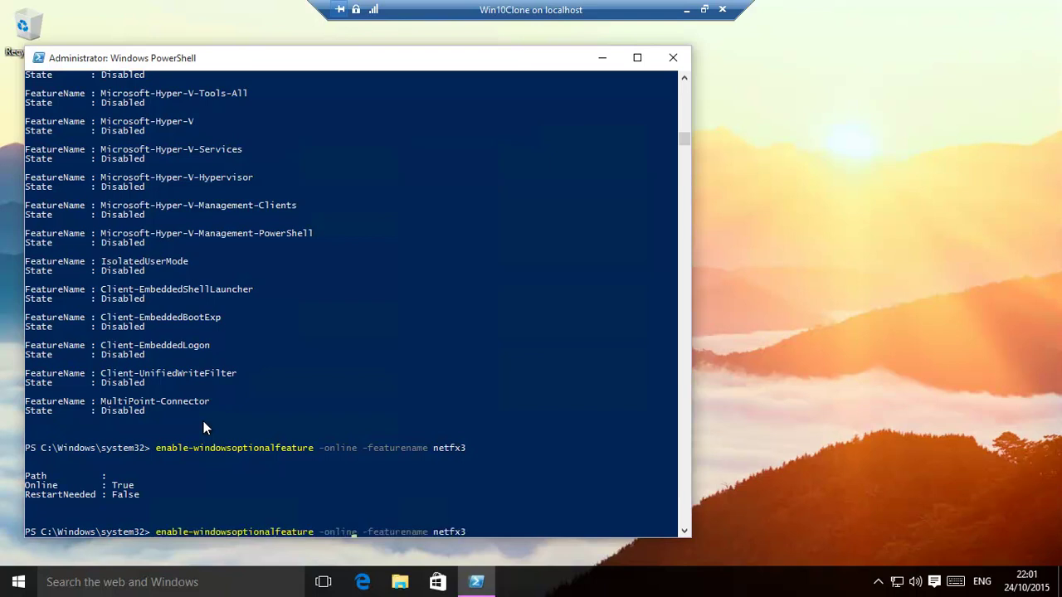
pyautogui.press('Left')
pyautogui.press('Left')
pyautogui.press('Left')
pyautogui.press('Left')
pyautogui.press('Left')
pyautogui.press('Left')
pyautogui.press('Left')
pyautogui.press('Left')
pyautogui.press('Left')
pyautogui.press('Left')
pyautogui.press('Left')
pyautogui.press('Left')
pyautogui.press('Left')
pyautogui.press('Left')
pyautogui.press('BackSpace')
pyautogui.press('BackSpace')
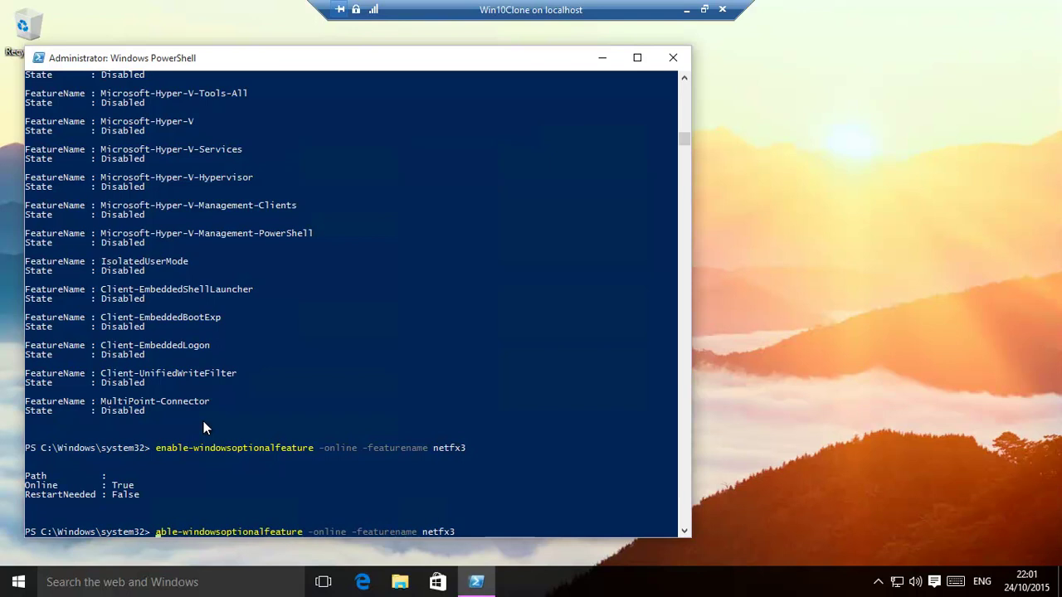
pyautogui.write('dis')
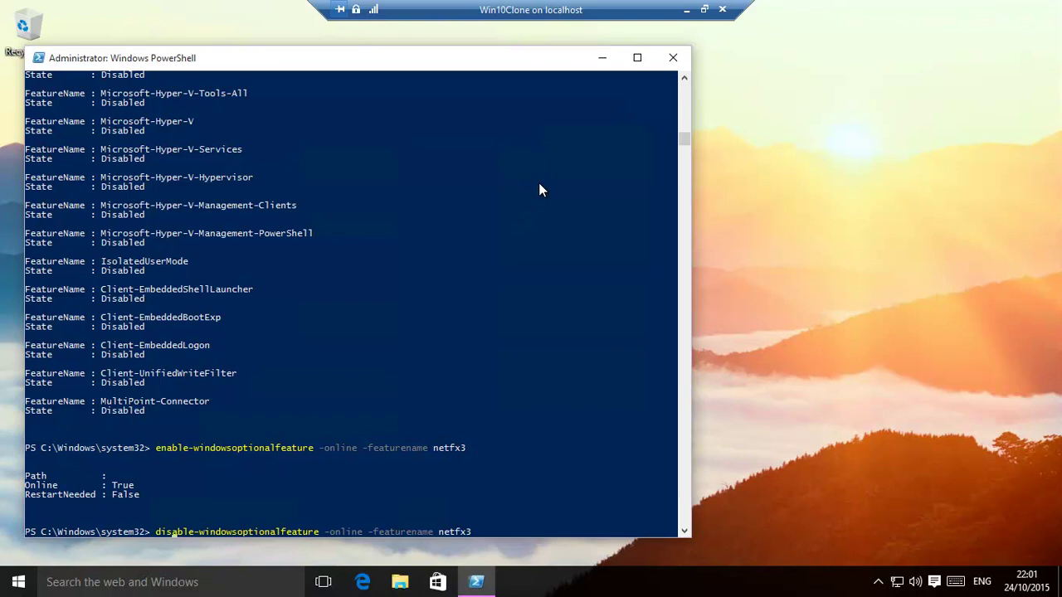
# Bring back get-WindowsOptionalFeature -Online at the prompt without running it
pyautogui.press('Up')
pyautogui.press('Up')
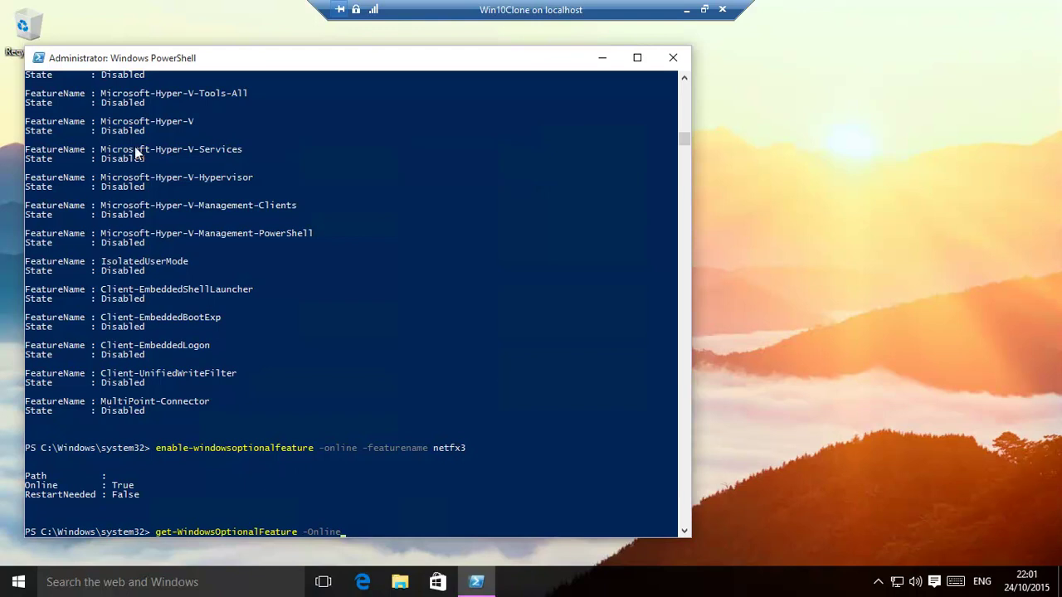
pyautogui.moveTo(98, 121); pyautogui.dragTo(196, 137)
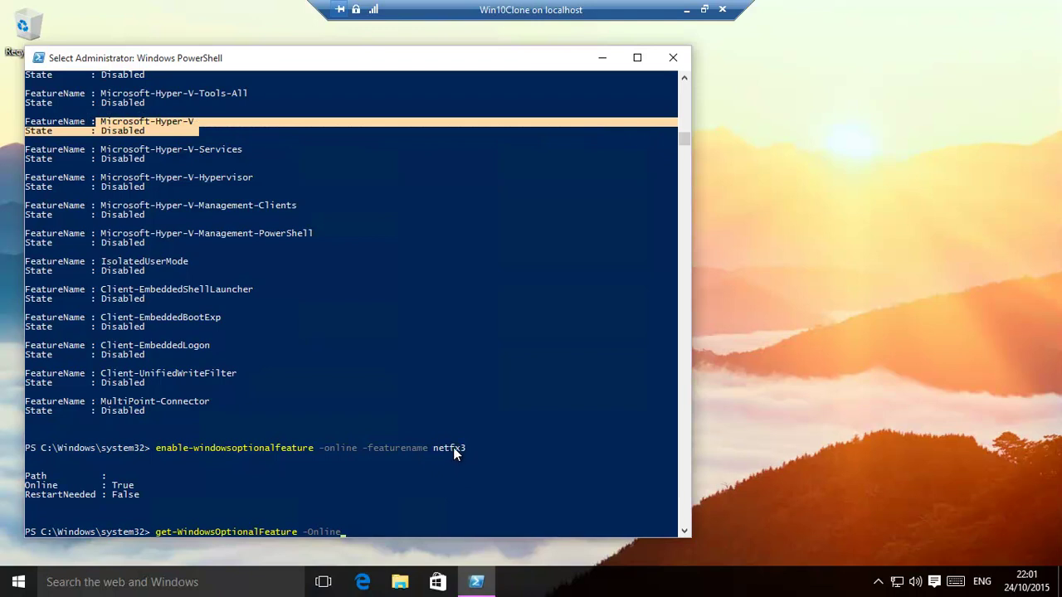
pyautogui.click(203, 141)
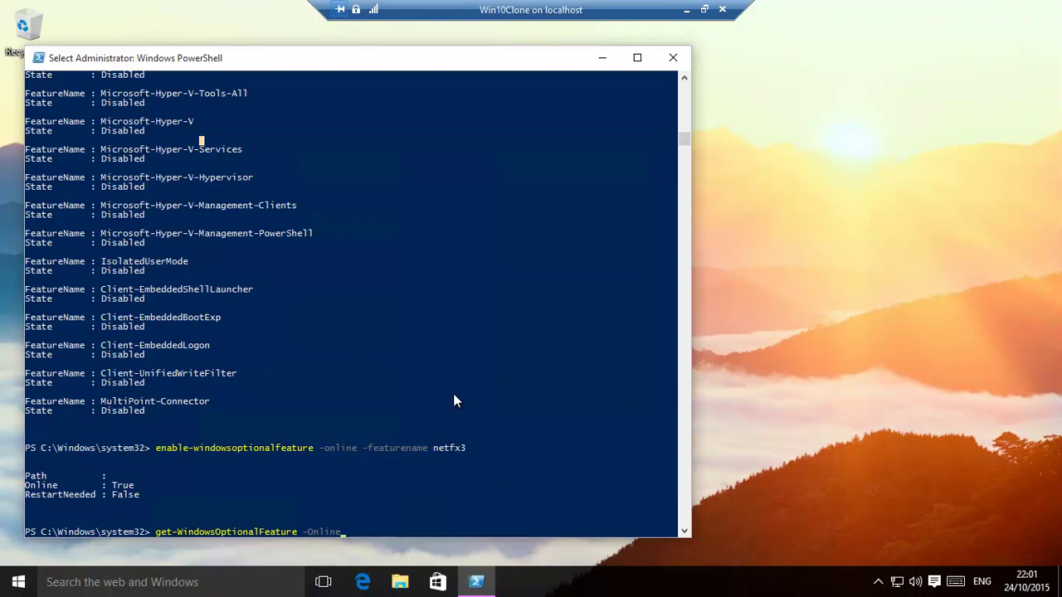
pyautogui.click(605, 58)
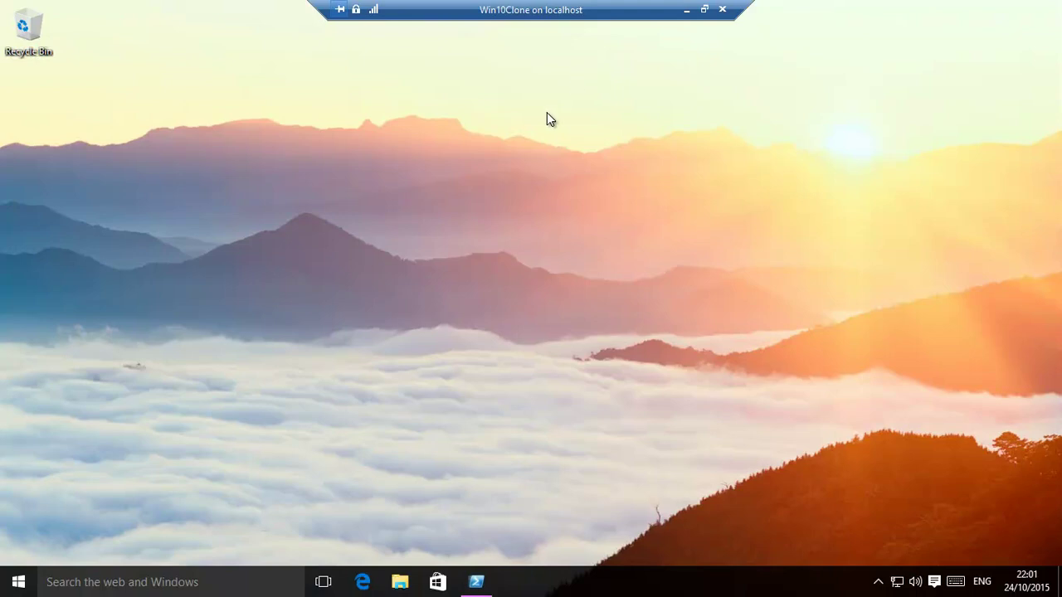
pyautogui.click(476, 581)
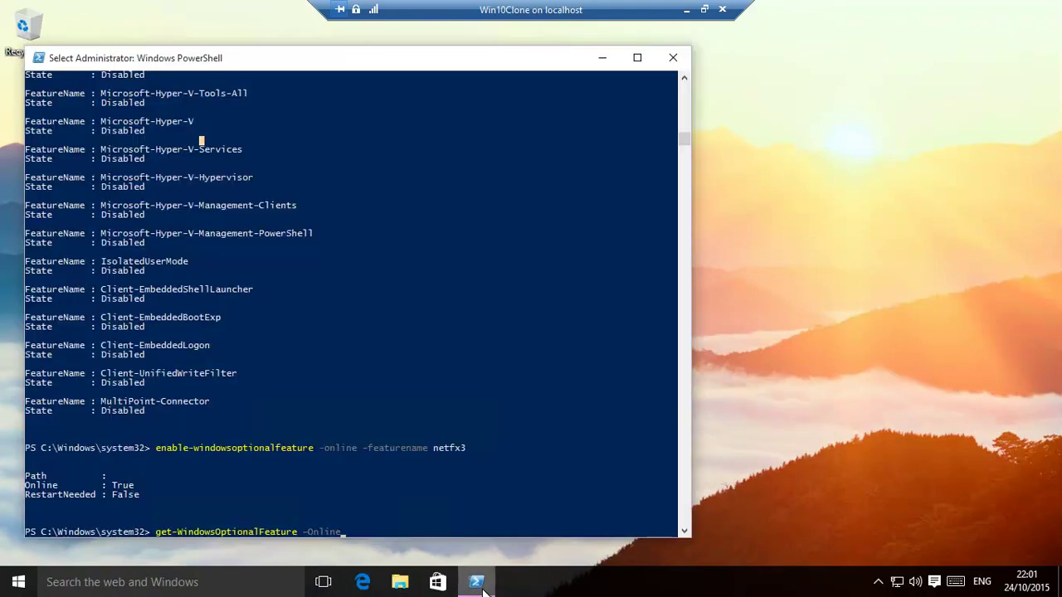
pyautogui.click(17, 583)
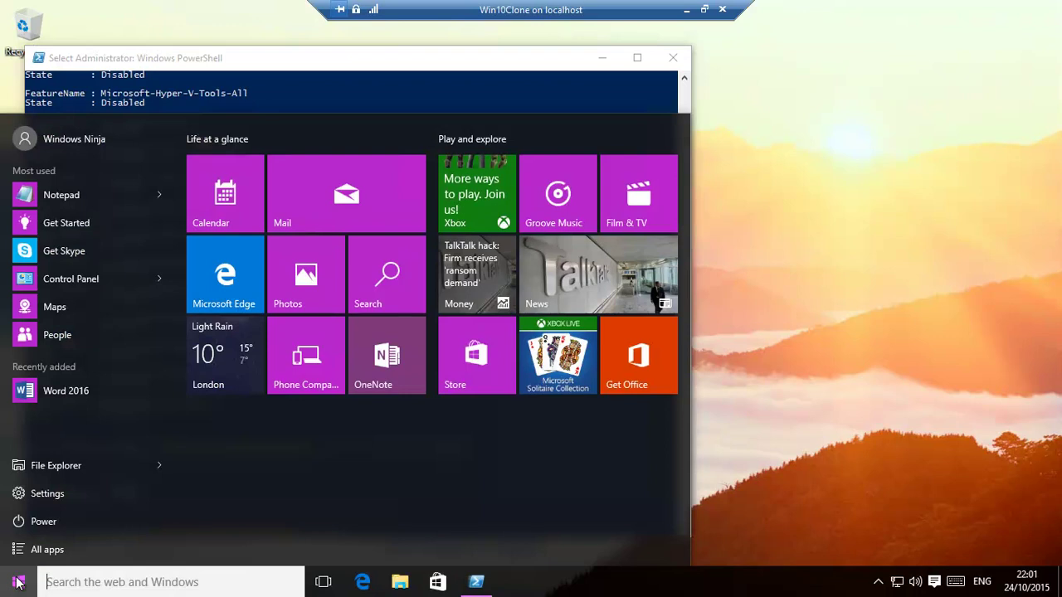
pyautogui.click(50, 498)
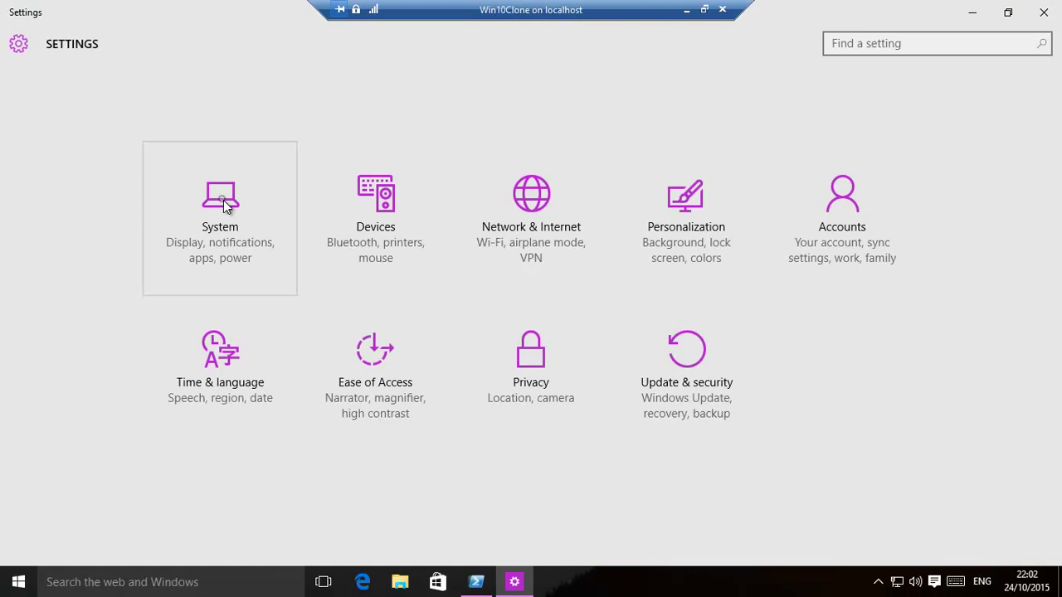
pyautogui.click(221, 209)
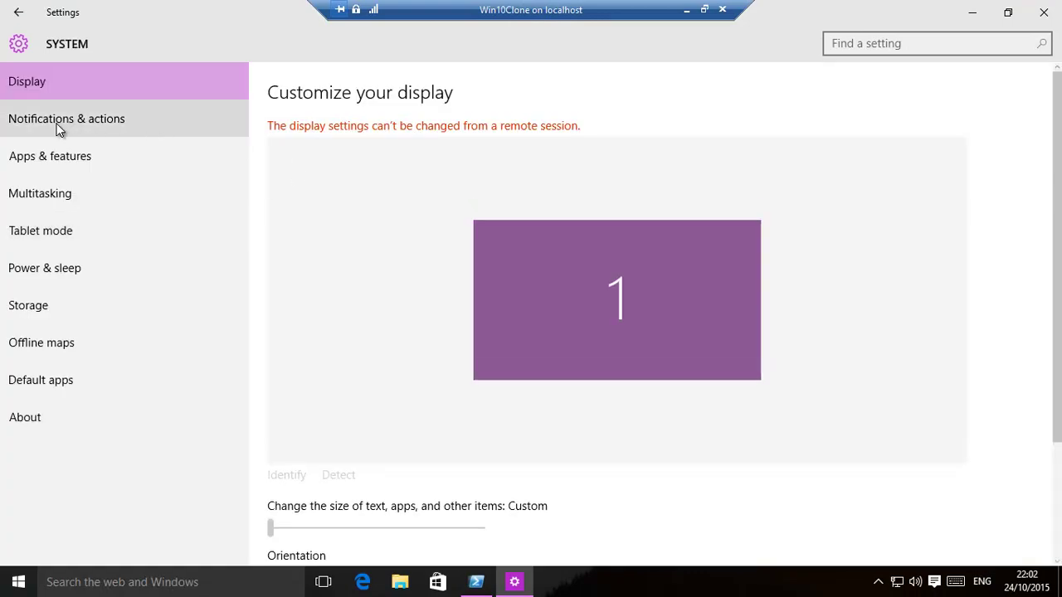
pyautogui.click(70, 167)
pyautogui.click(359, 133)
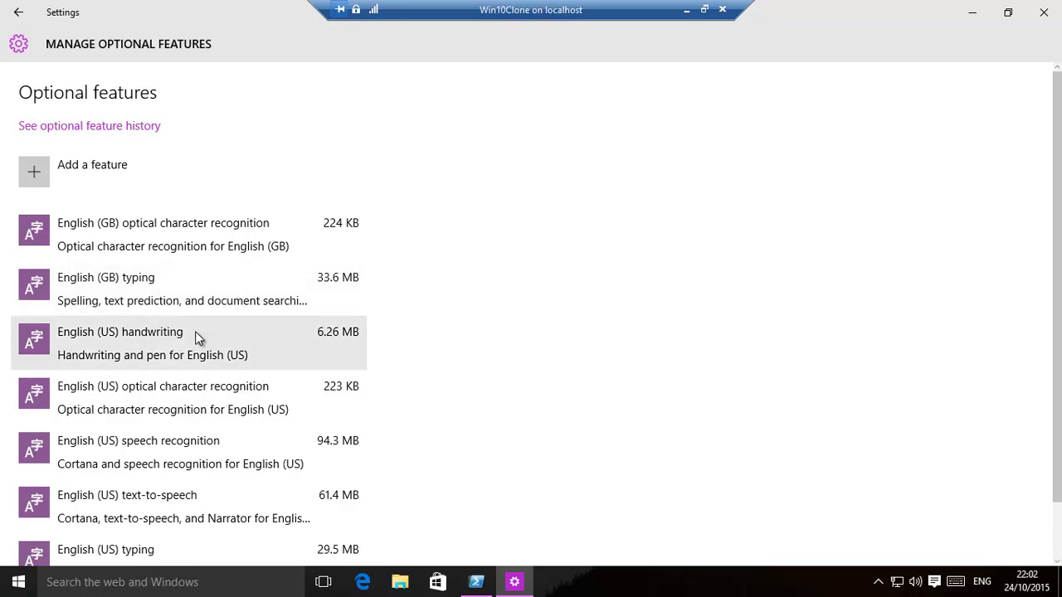
pyautogui.click(106, 169)
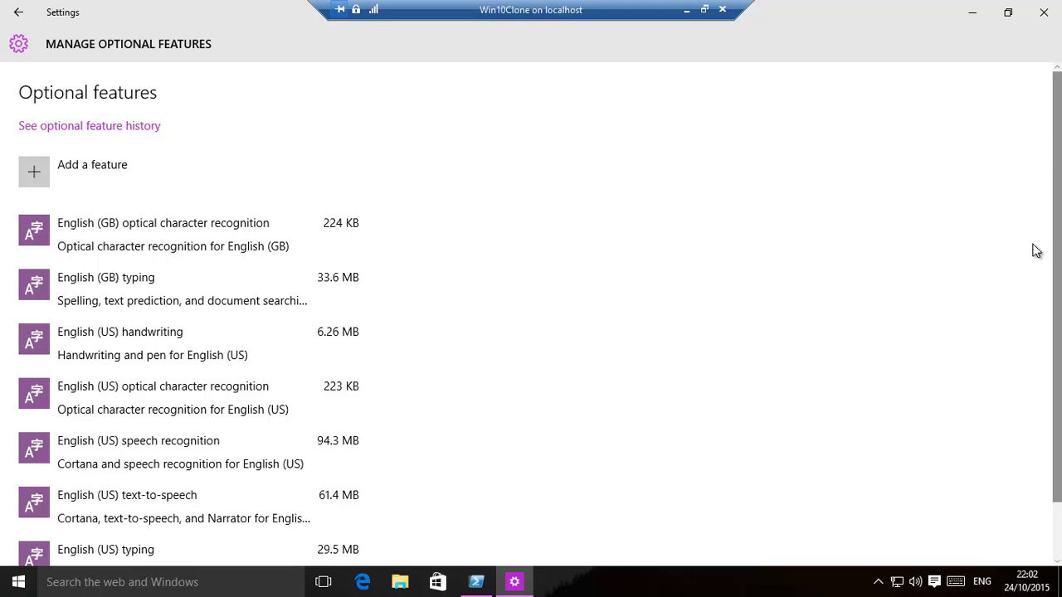
pyautogui.scroll(-1, 1060, 373)
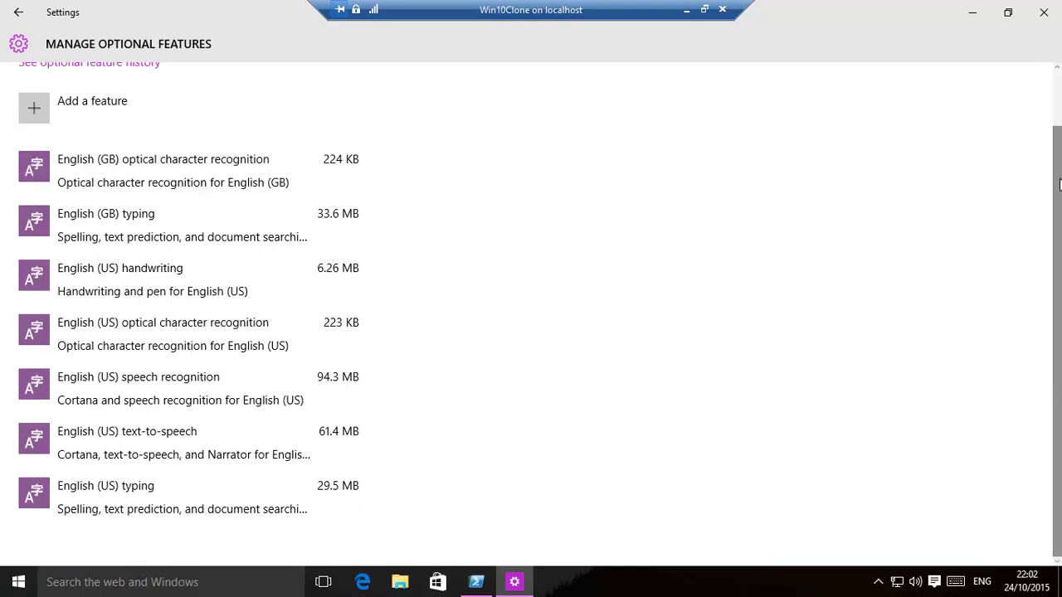
pyautogui.scroll(1, 1059, 184)
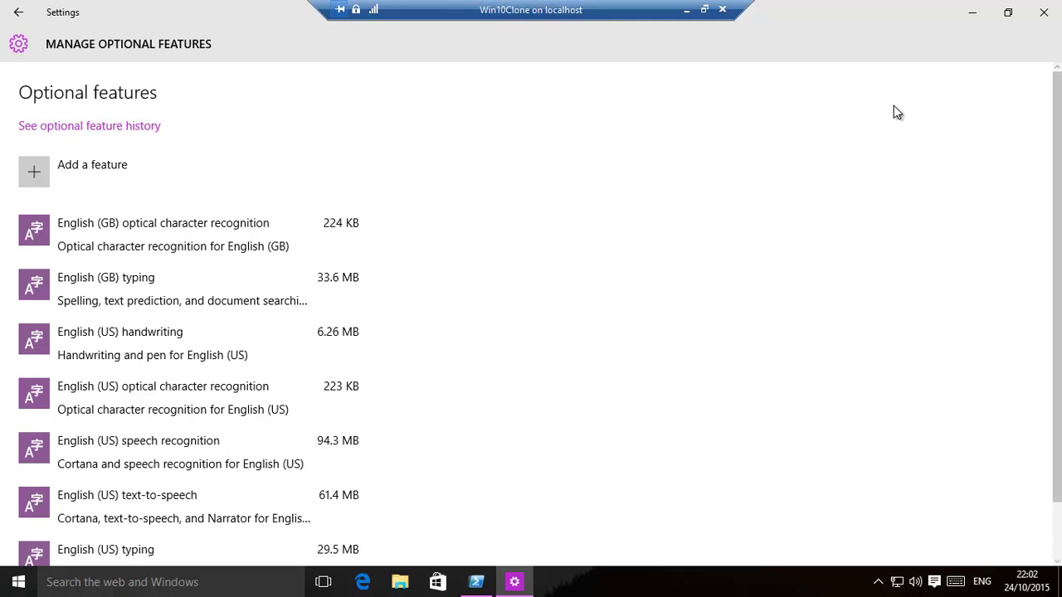
pyautogui.click(1046, 15)
pyautogui.click(18, 582)
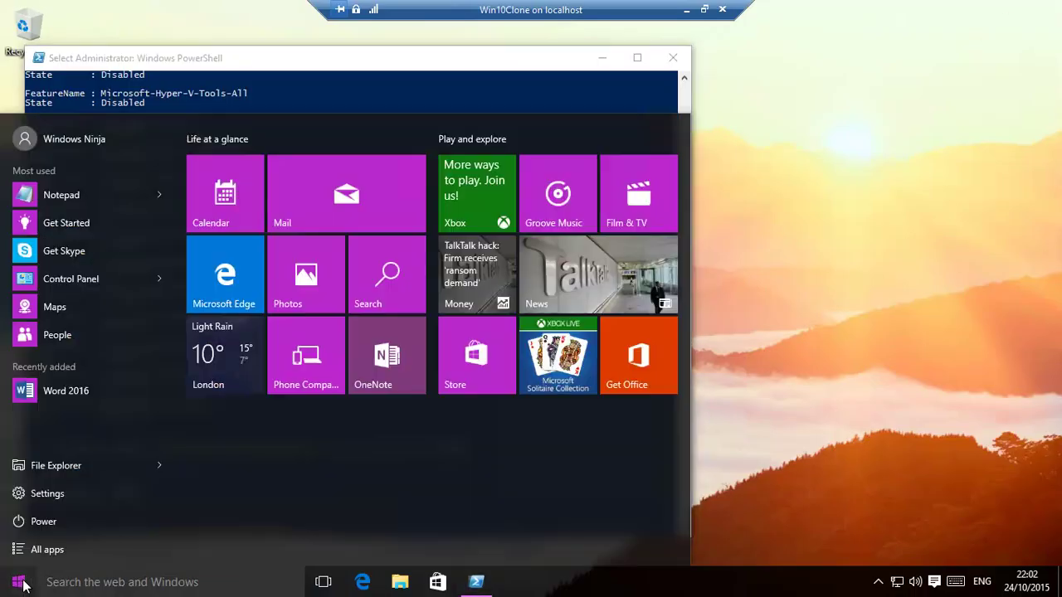
pyautogui.write('con')
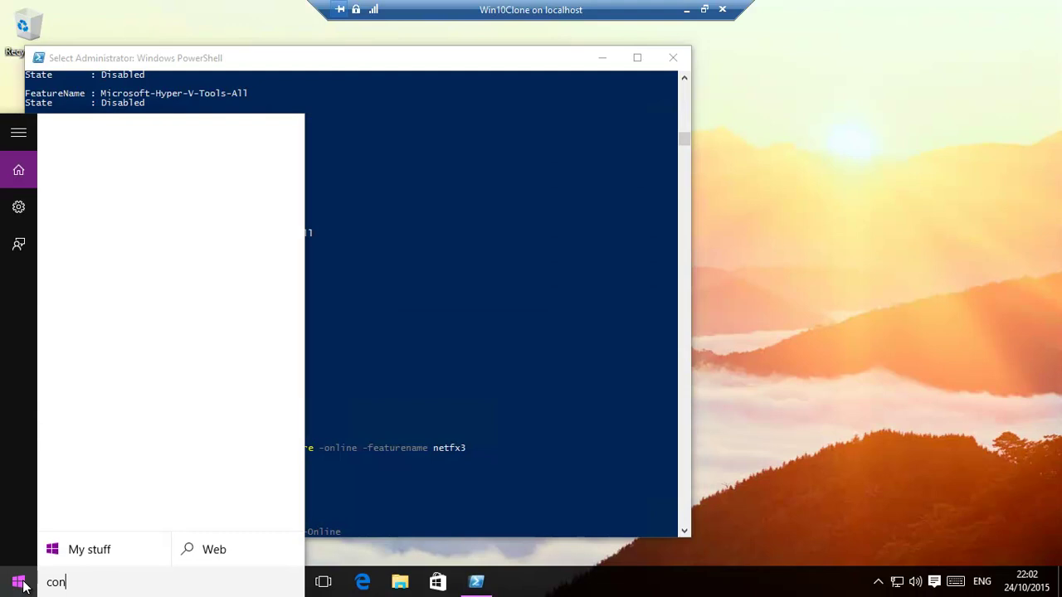
pyautogui.write('trol')
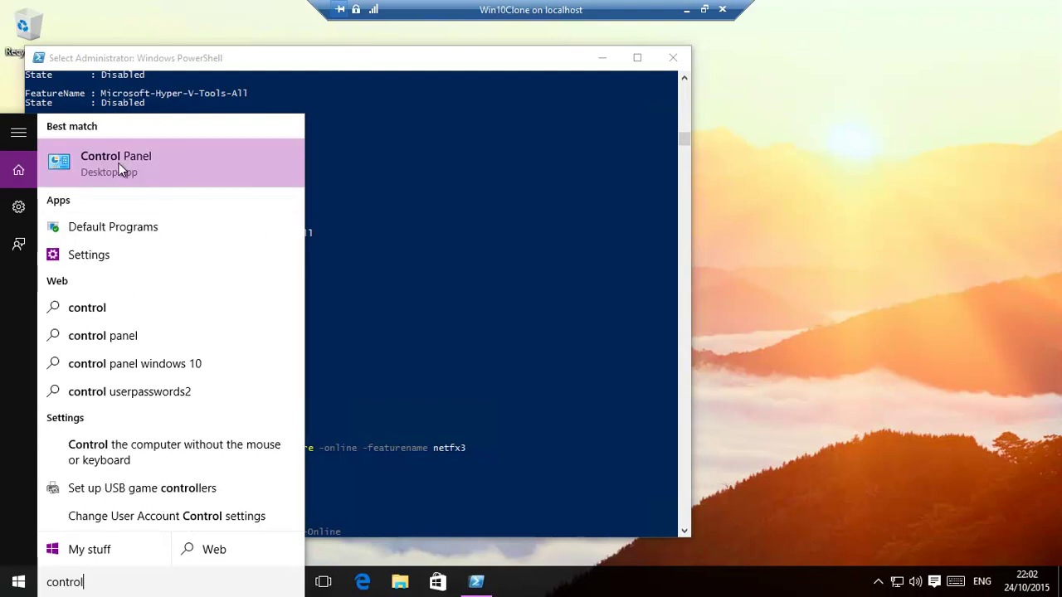
pyautogui.click(116, 168)
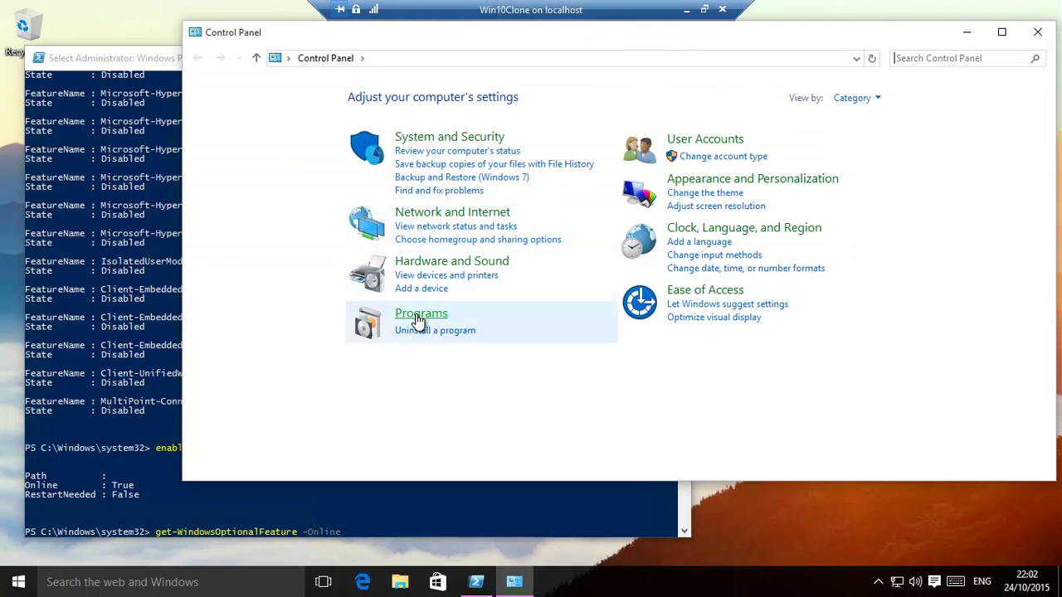
pyautogui.click(419, 315)
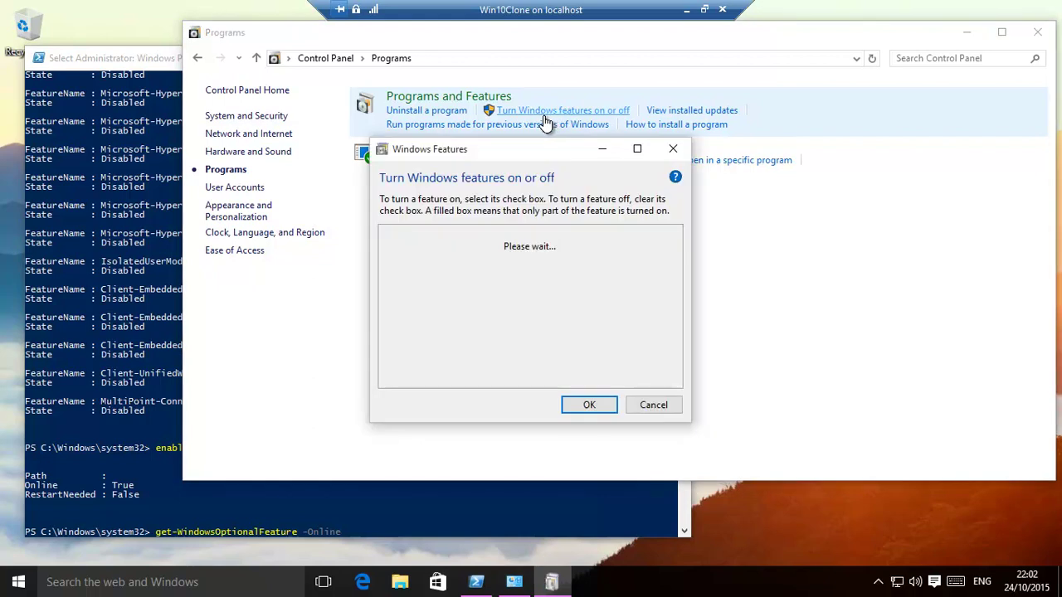
pyautogui.click(641, 408)
pyautogui.click(1038, 33)
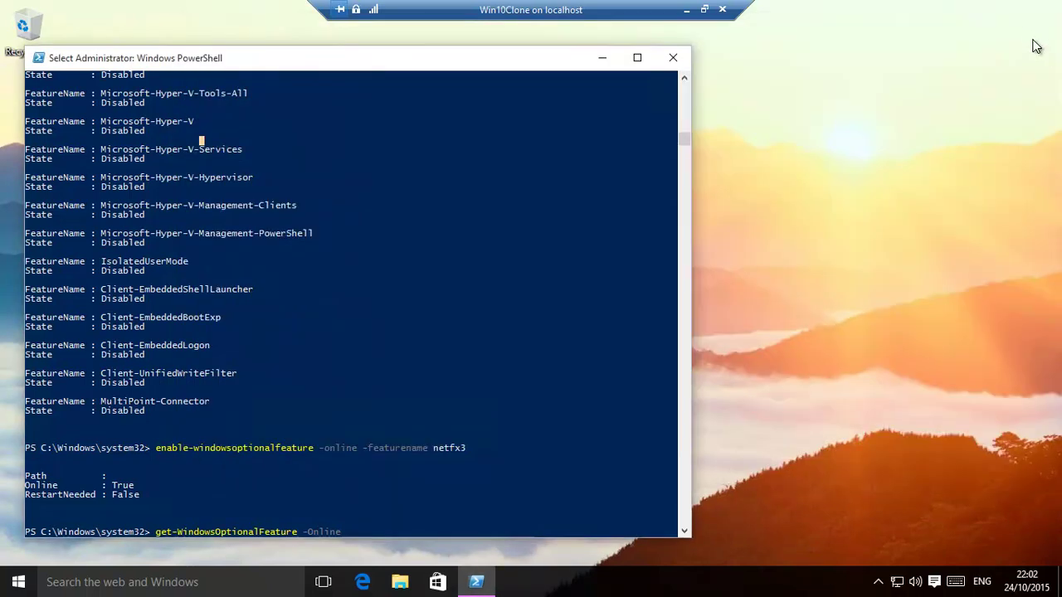